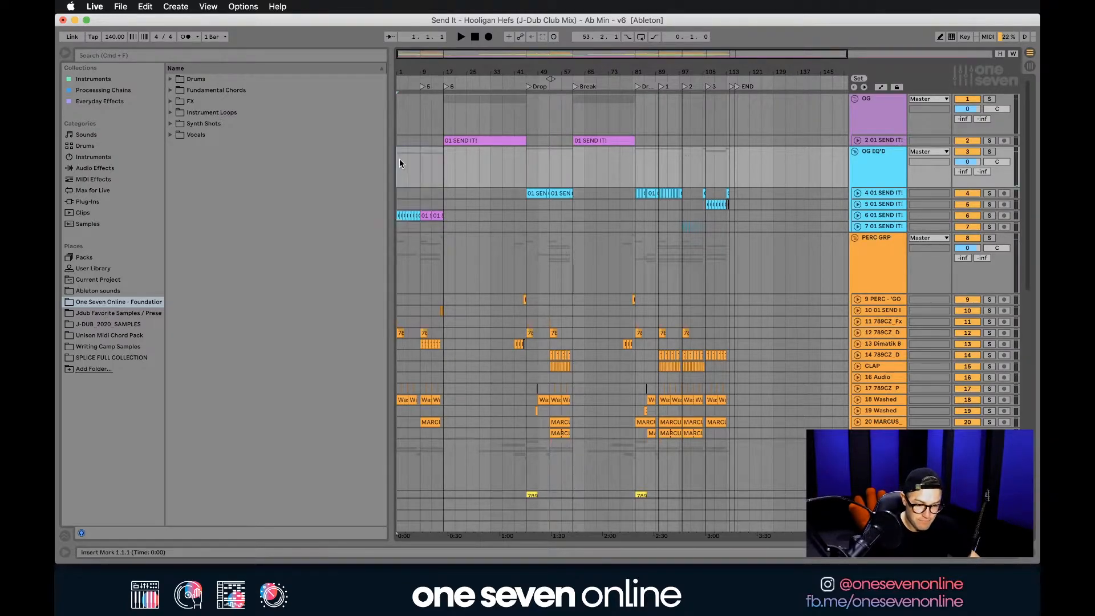
Select the arrangement from 1.1.1 to 116.1.1 at the END marker and start a WAV export of the Master for that range.
{"action": "left_click_drag", "start_coordinate": [397, 163], "coordinate": [734, 172]}
{"action": "left_click", "coordinate": [121, 7]}
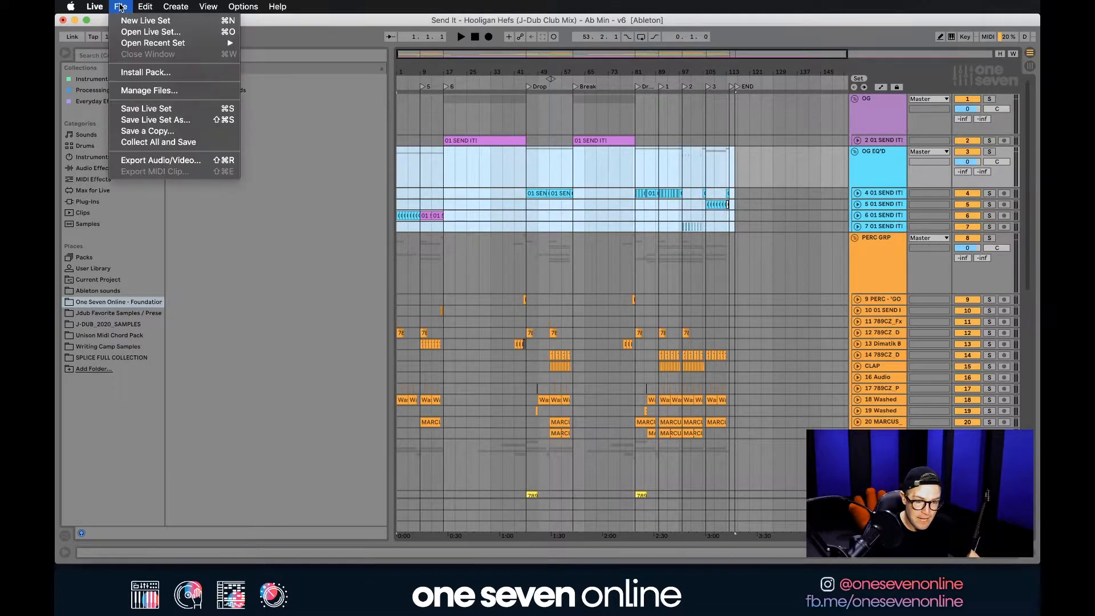
{"action": "left_click", "coordinate": [190, 161]}
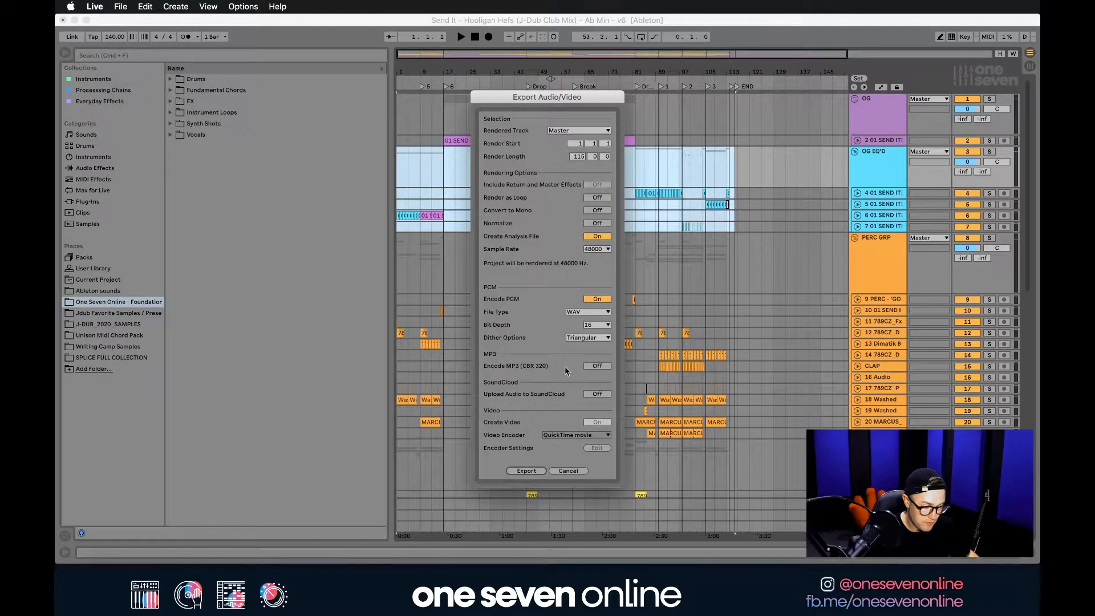
{"action": "left_click", "coordinate": [527, 471]}
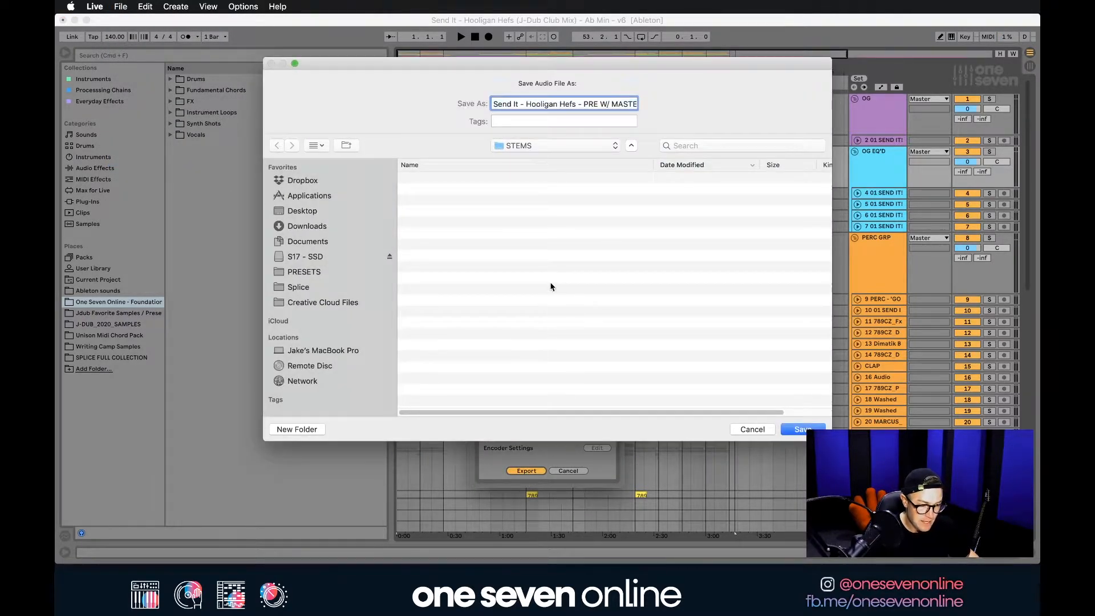
Save the export in the project's STEMS folder under the name Send It - Hooligan Hefs - PRE W/ MASTER CHAIN.
{"action": "left_click", "coordinate": [545, 146]}
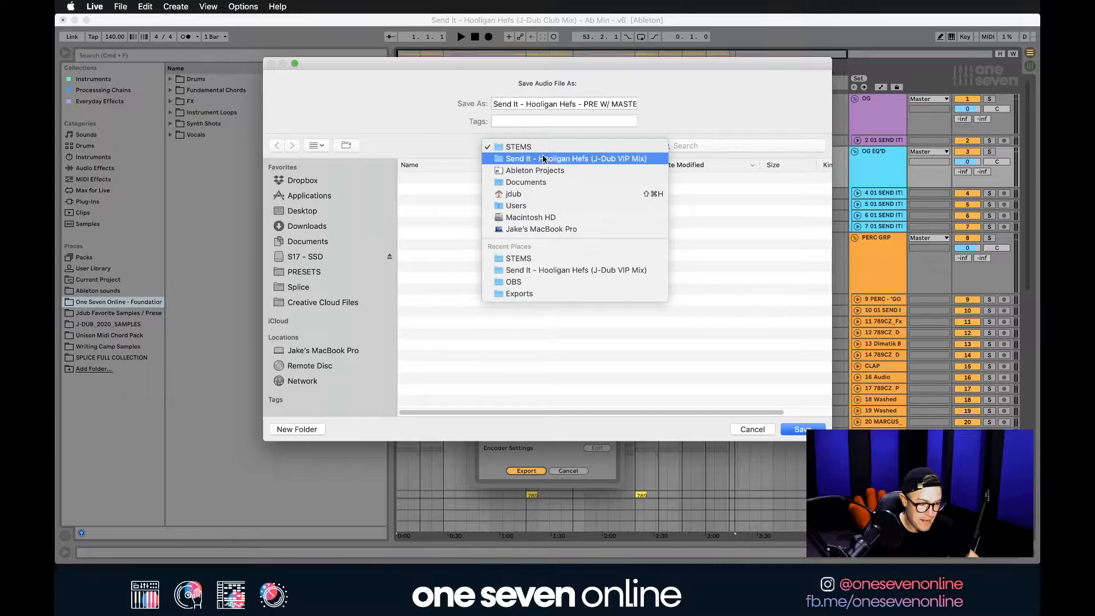
{"action": "left_click", "coordinate": [547, 159]}
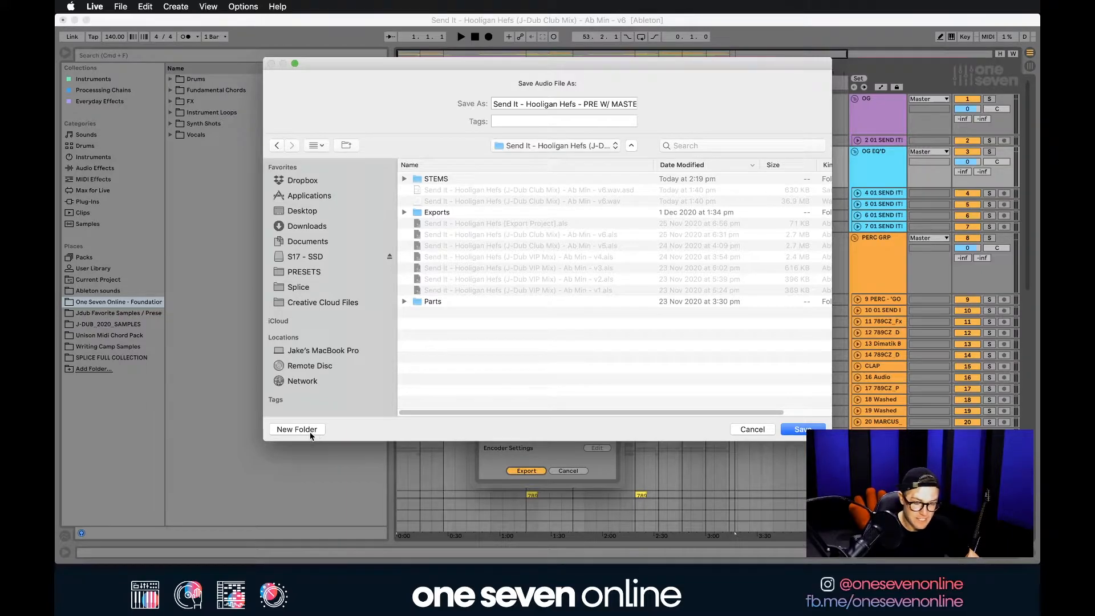
{"action": "double_click", "coordinate": [432, 180]}
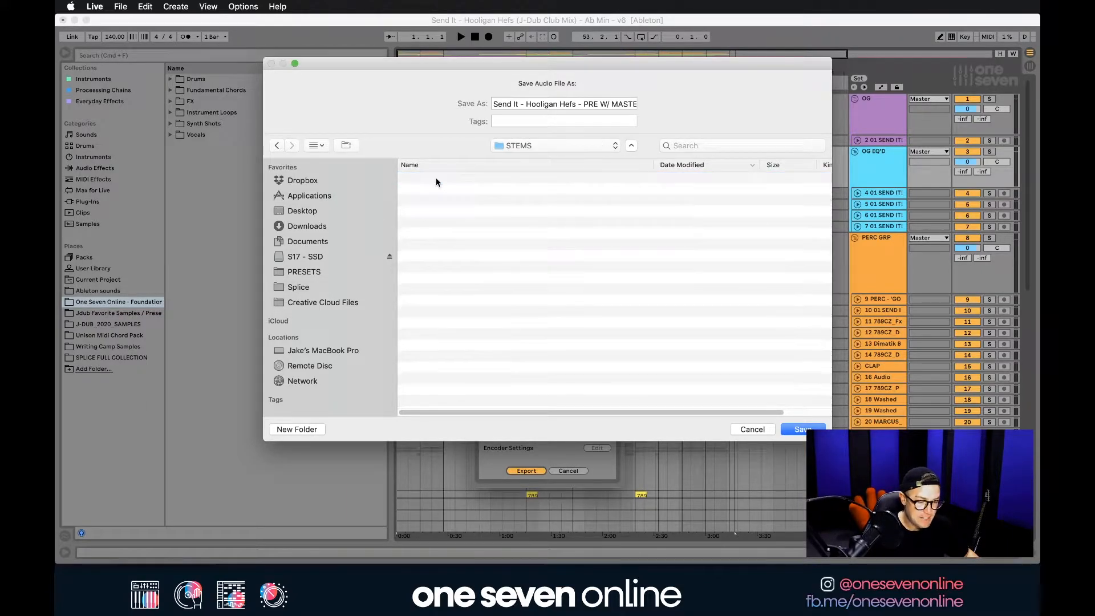
{"action": "left_click", "coordinate": [566, 109]}
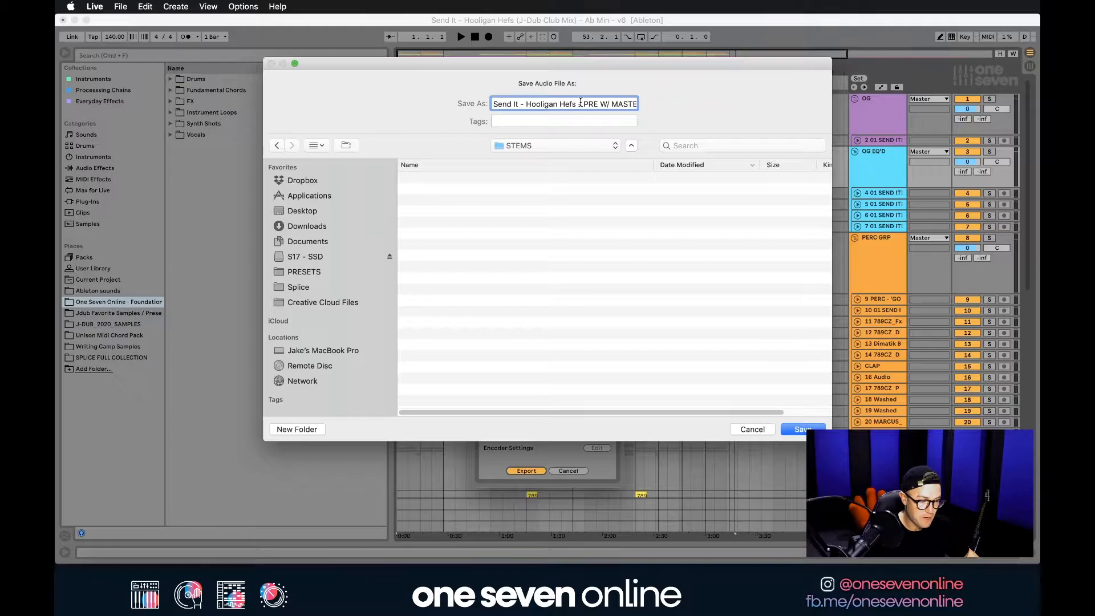
{"action": "left_click_drag", "start_coordinate": [515, 104], "coordinate": [692, 104]}
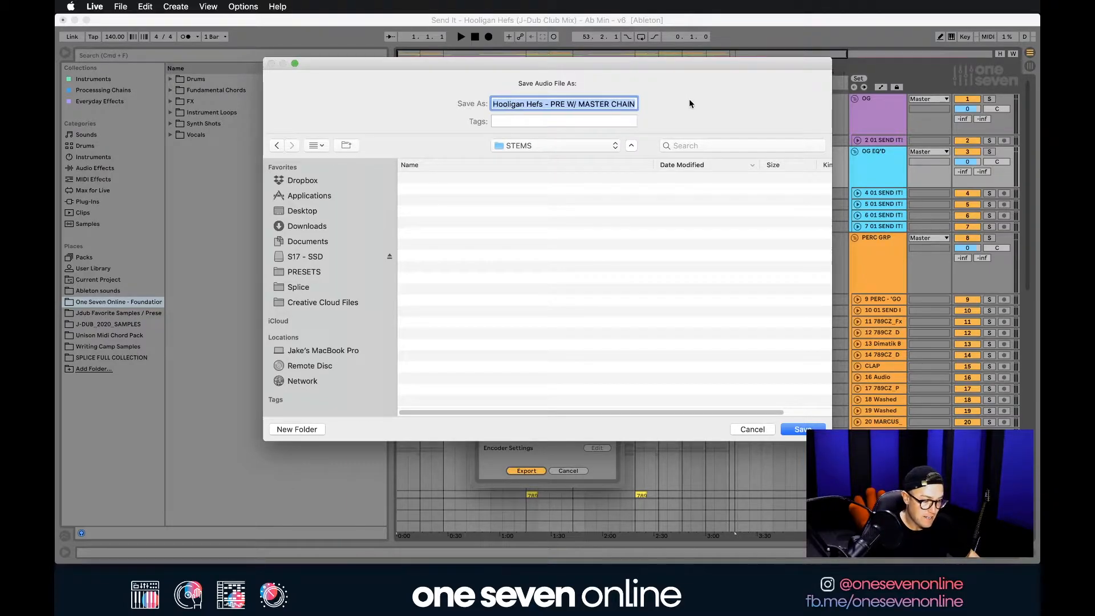
{"action": "left_click", "coordinate": [591, 103]}
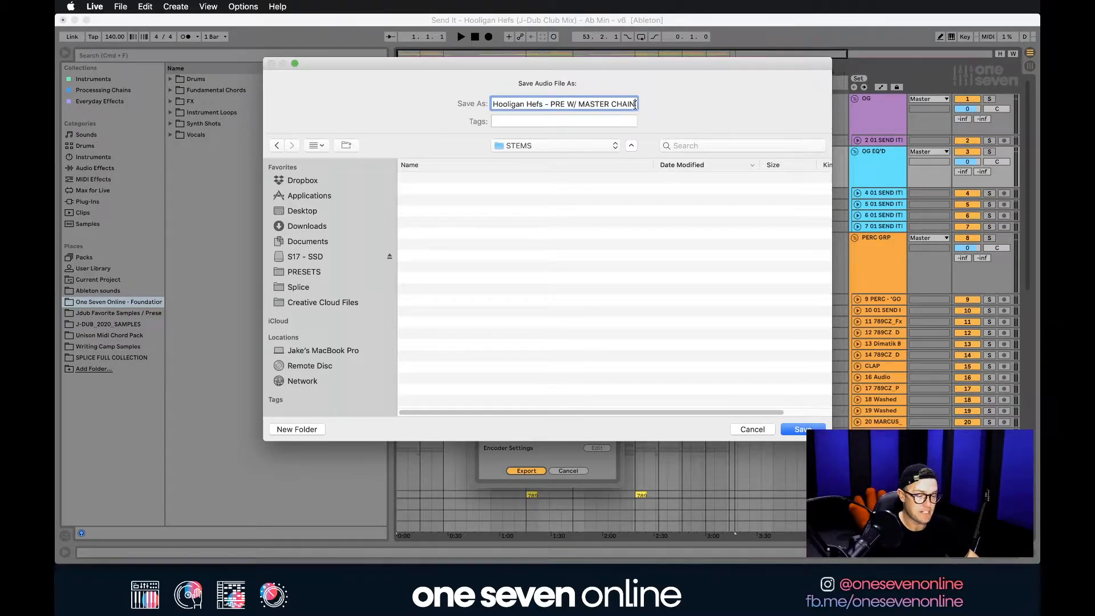
{"action": "left_click", "coordinate": [566, 303]}
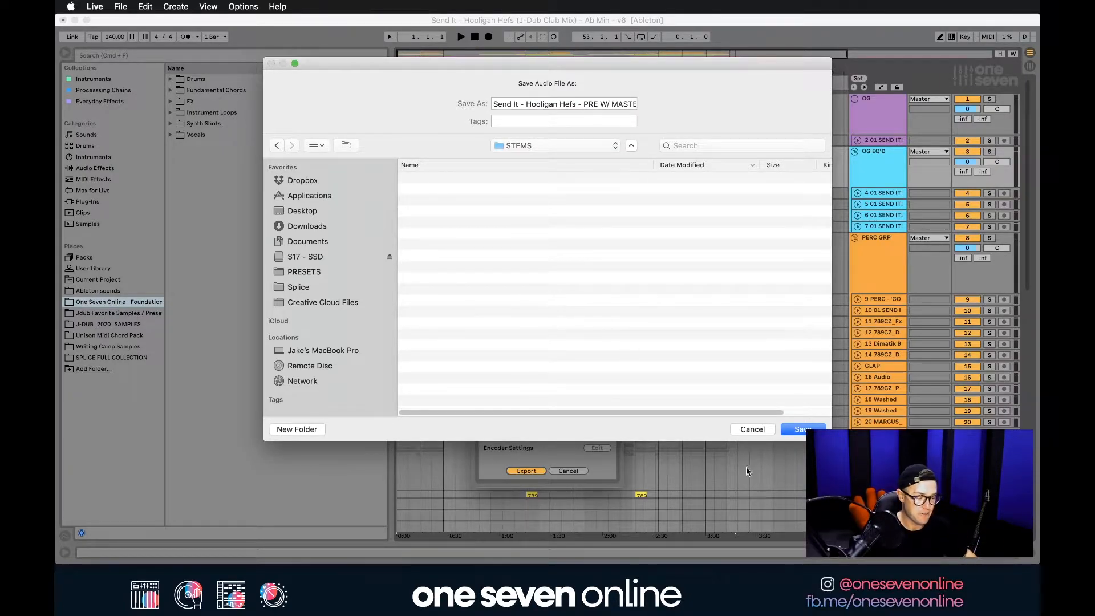
{"action": "left_click", "coordinate": [802, 430]}
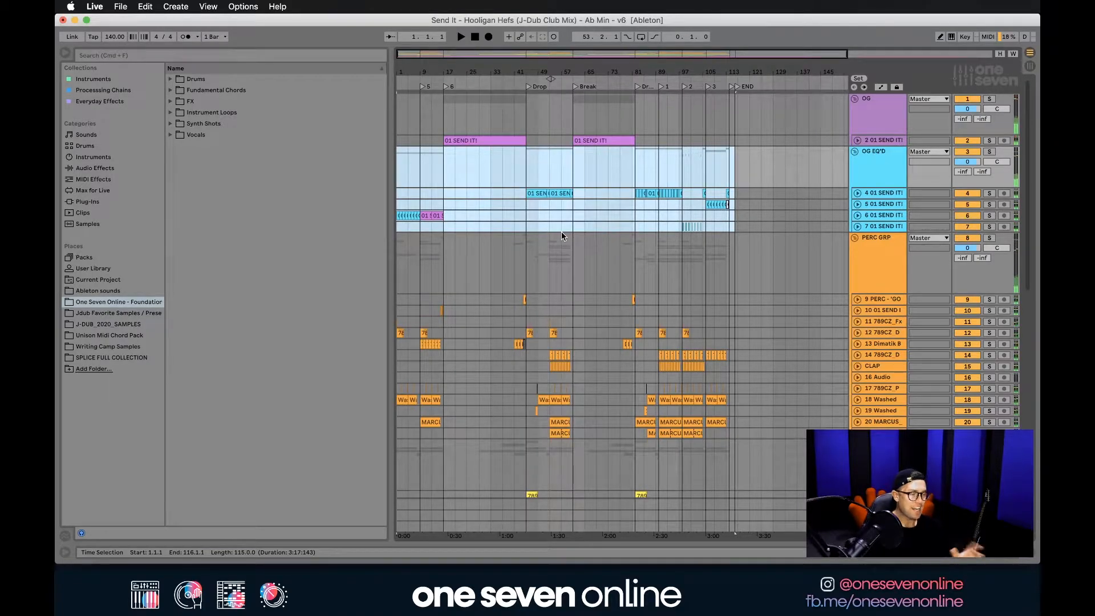
Insert a new audio track and place it at the head of the track list, above the OG group.
{"action": "left_click", "coordinate": [866, 117]}
{"action": "key", "text": "super+t"}
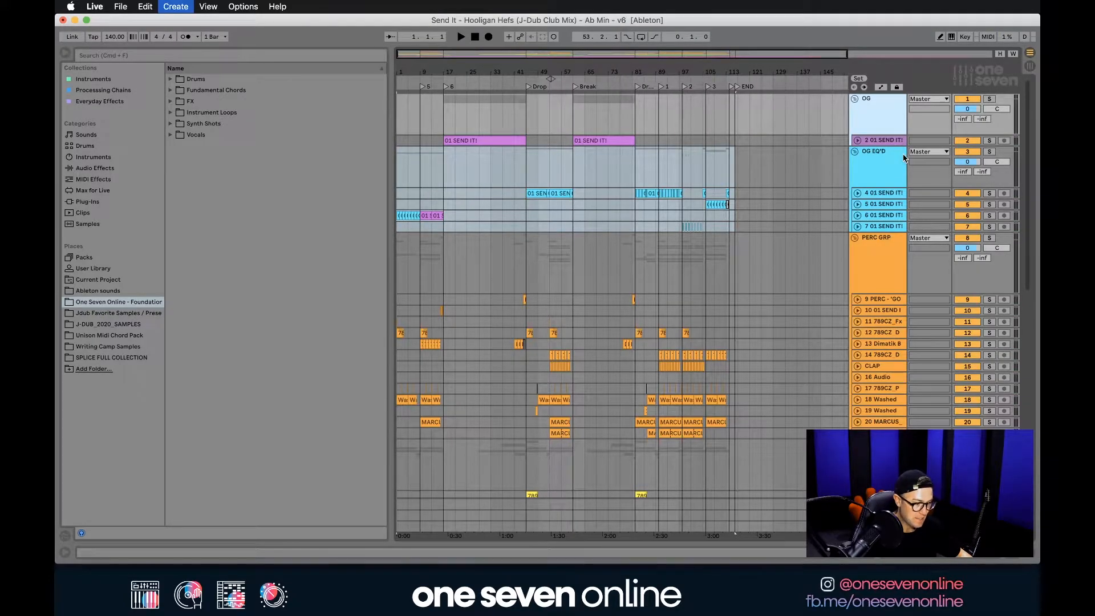
{"action": "left_click_drag", "start_coordinate": [882, 181], "coordinate": [878, 108]}
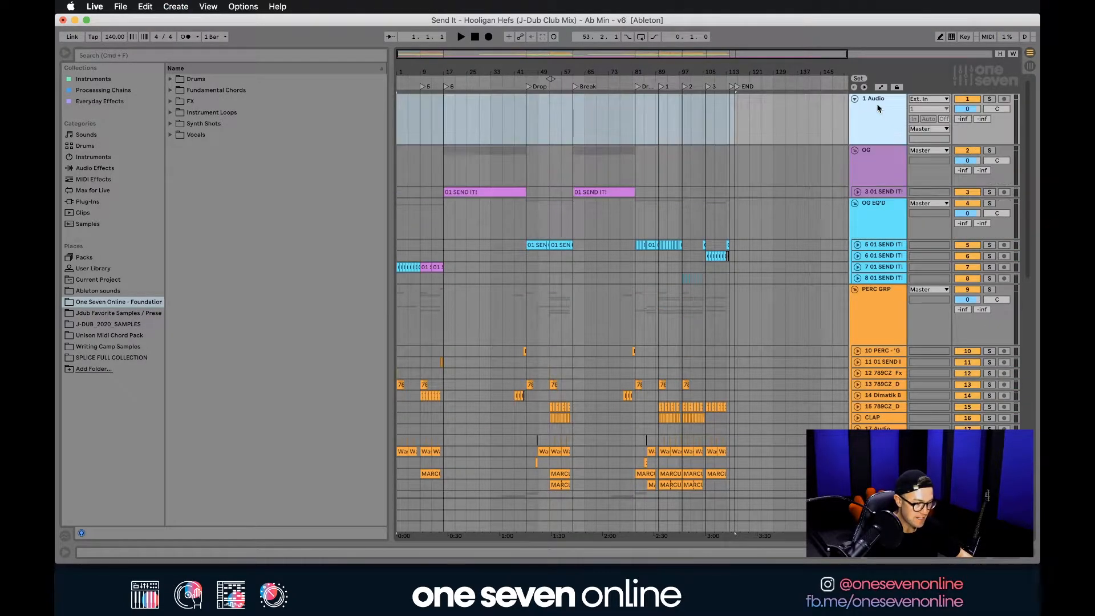
Put the new audio track into its own group and name the group STEMS.
{"action": "key", "text": "super+g"}
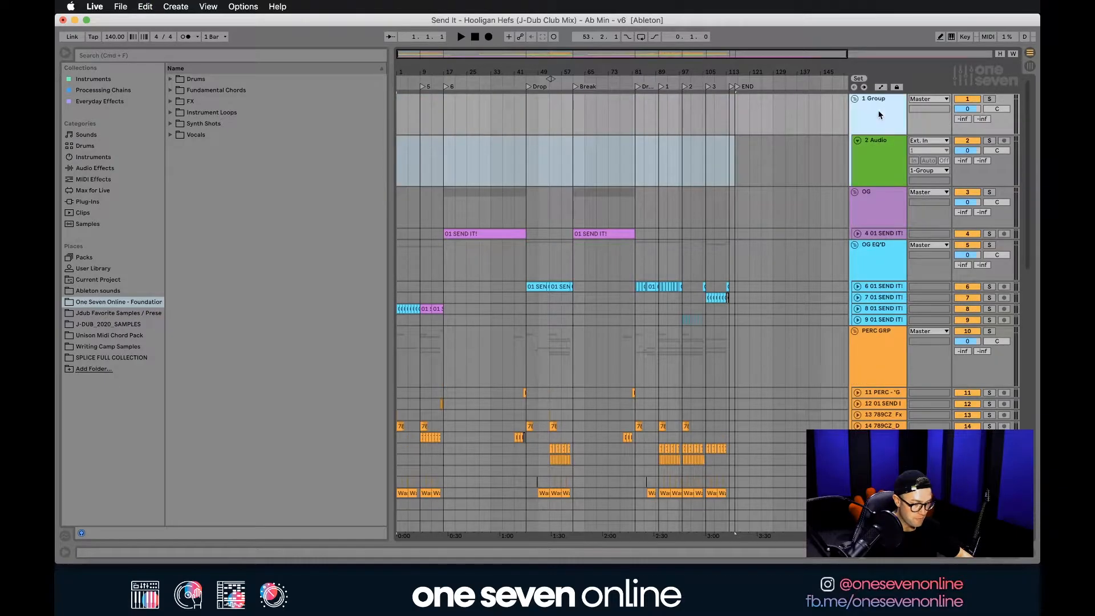
{"action": "key", "text": "super+r"}
{"action": "type", "text": "ST"}
{"action": "key", "text": "Return"}
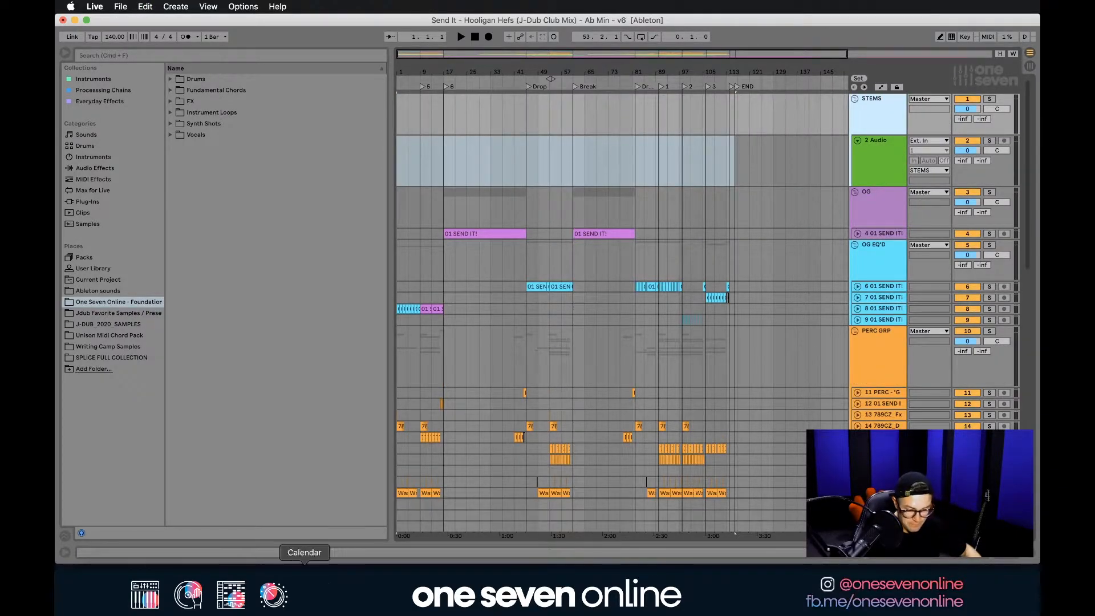
From the STEMS folder in Finder, place the PRE W/ MASTER CHAIN WAV at bar 1 on the new track and add another audio track below it.
{"action": "left_click", "coordinate": [110, 565]}
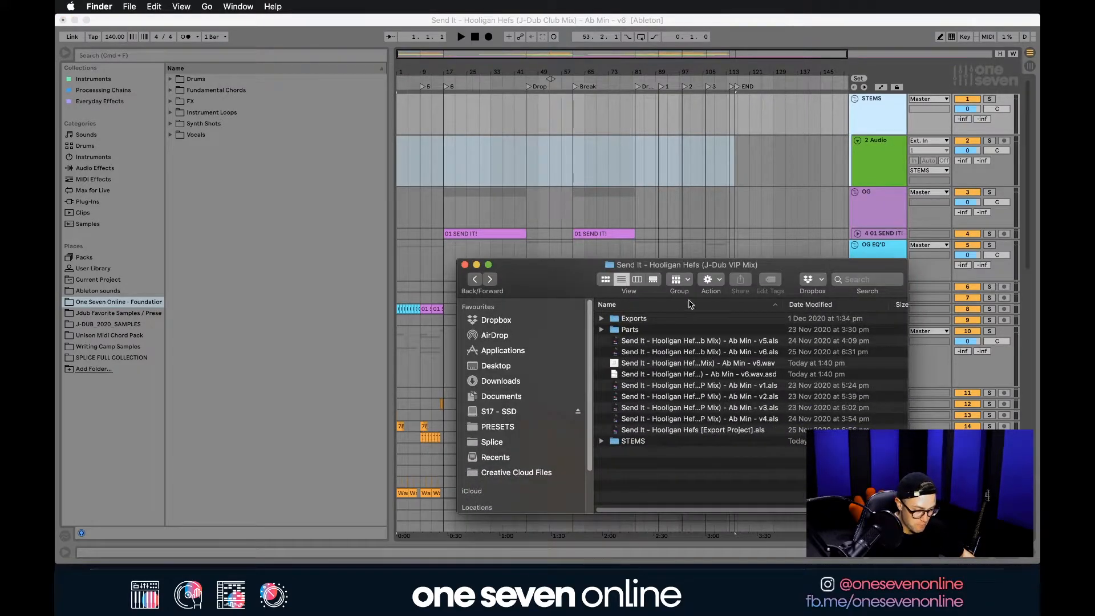
{"action": "left_click", "coordinate": [636, 432]}
{"action": "double_click", "coordinate": [633, 441]}
{"action": "left_click_drag", "start_coordinate": [522, 278], "coordinate": [517, 314]}
{"action": "left_click_drag", "start_coordinate": [711, 356], "coordinate": [398, 151]}
{"action": "left_click", "coordinate": [416, 166]}
{"action": "left_click", "coordinate": [443, 166]}
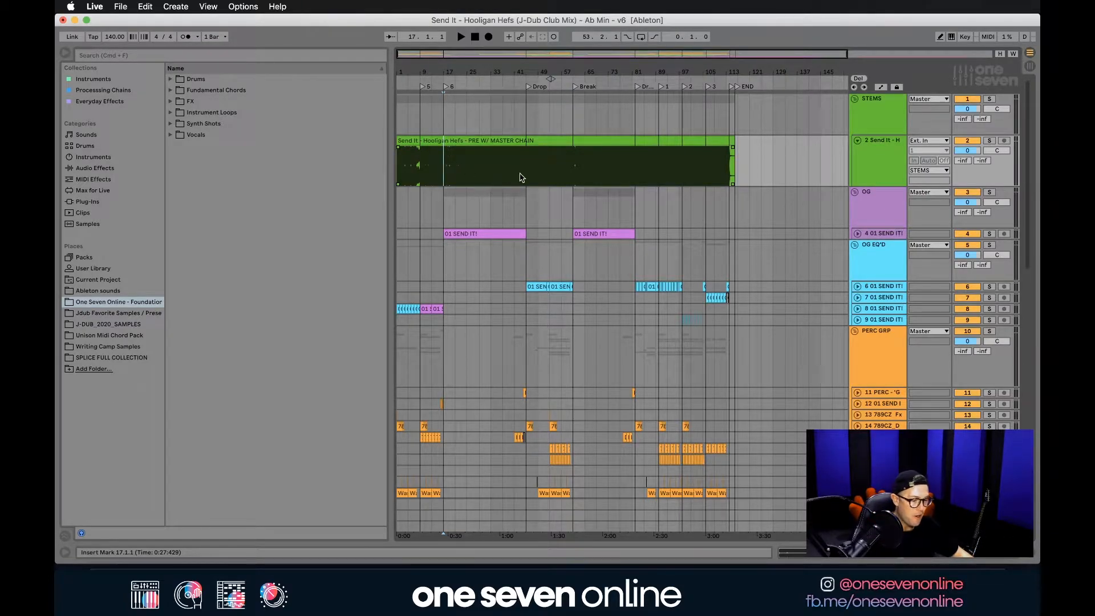
{"action": "left_click", "coordinate": [871, 154]}
{"action": "key", "text": "super+t"}
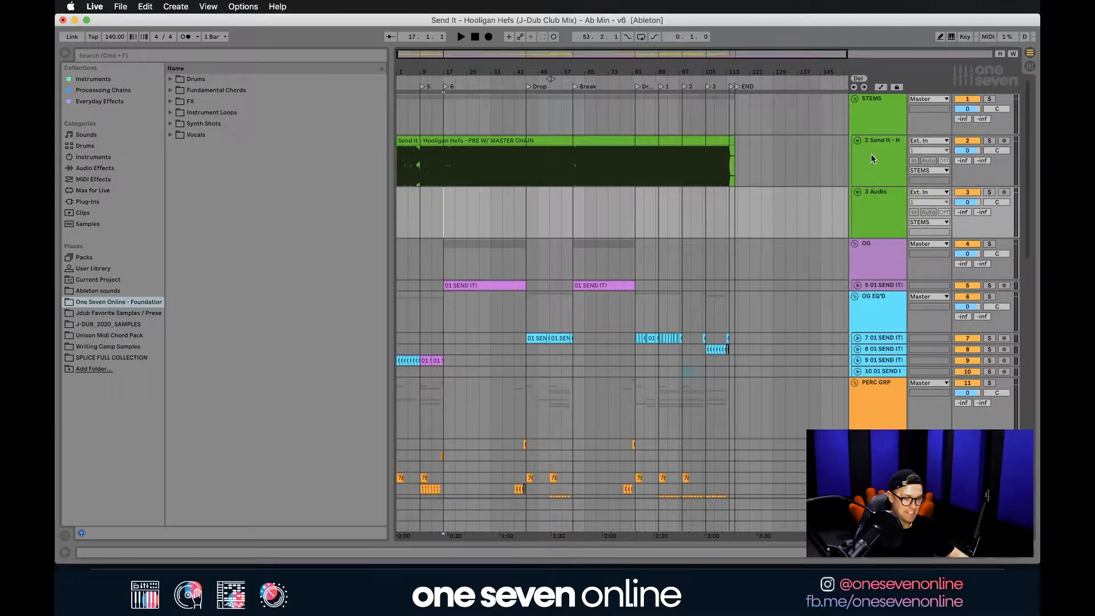
Delete the entire Audio Effect Rack from the Master track and close the device view.
{"action": "double_click", "coordinate": [870, 526]}
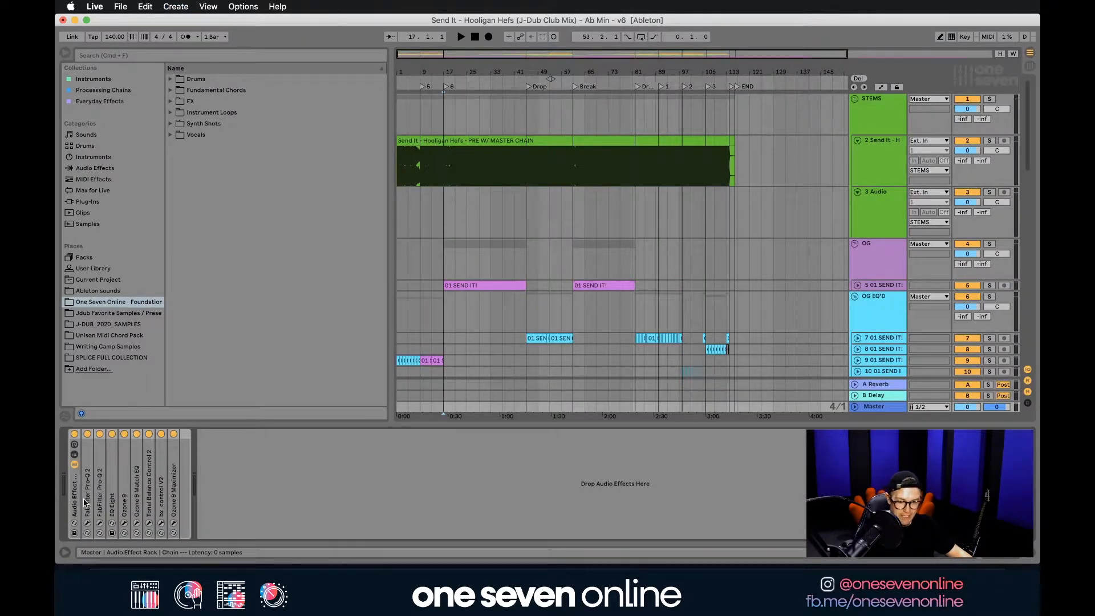
{"action": "left_click", "coordinate": [171, 508]}
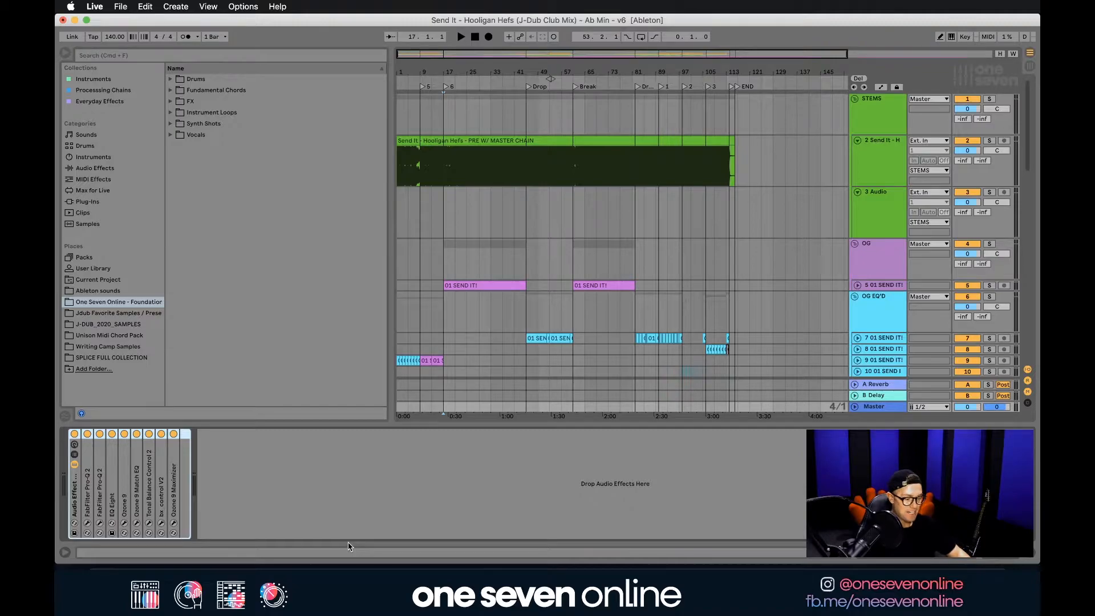
{"action": "key", "text": "Delete"}
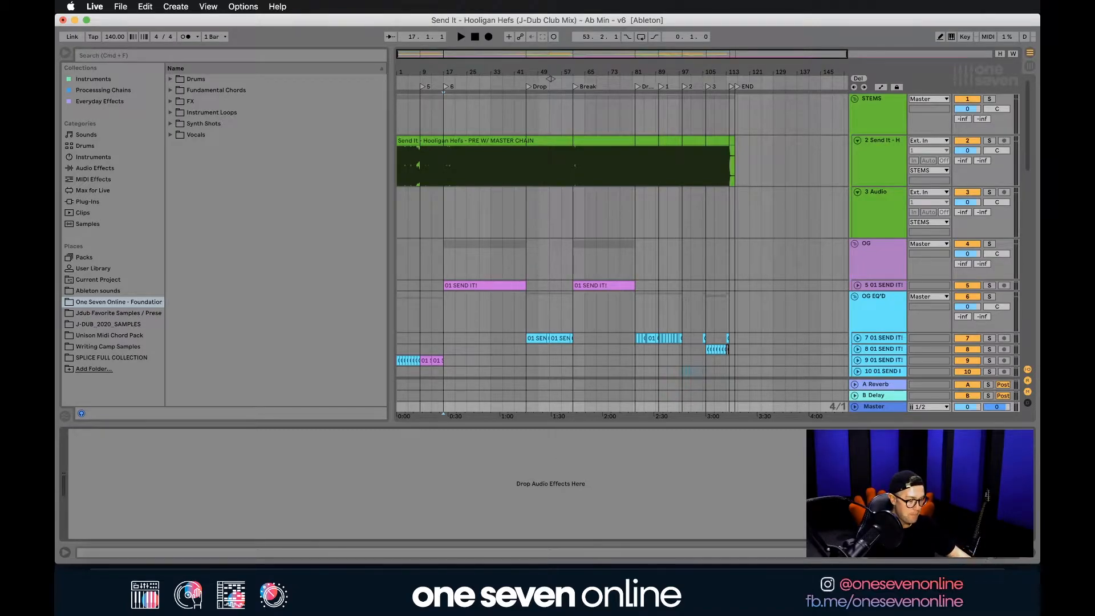
{"action": "left_click", "coordinate": [1031, 553]}
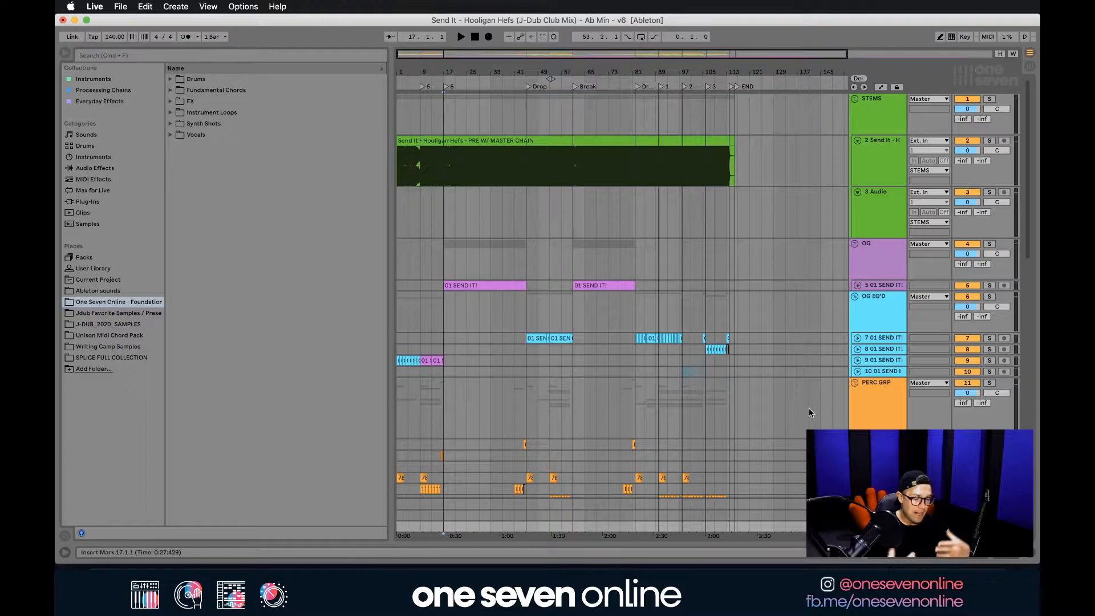
Solo the FX GRP and audition it from the start of the arrangement and from bar 41.
{"action": "scroll", "coordinate": [809, 409], "scroll_direction": "down", "scroll_amount": 10}
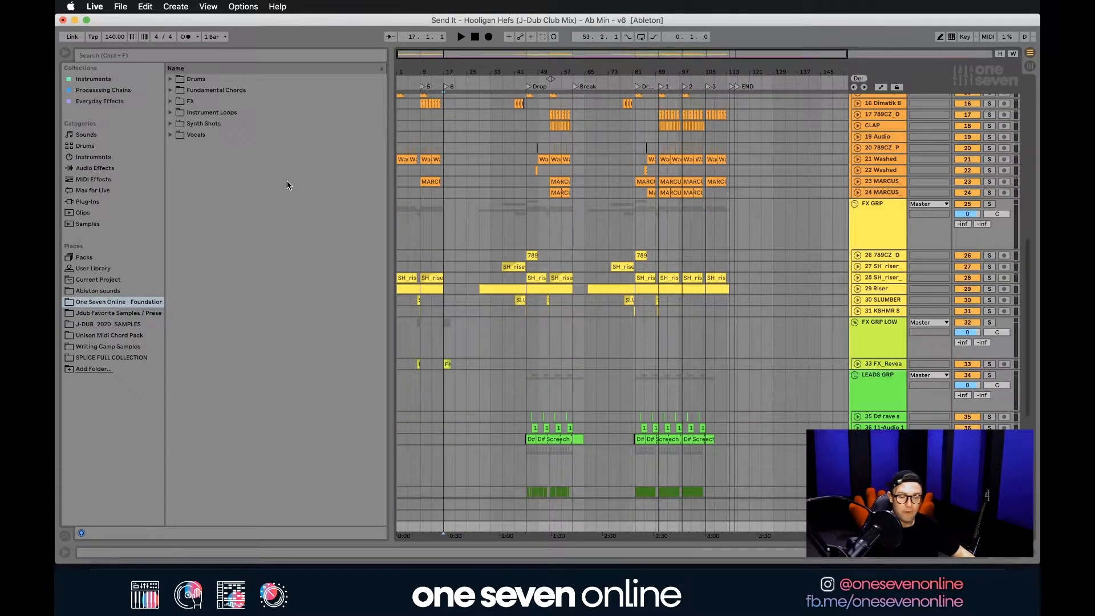
{"action": "left_click", "coordinate": [402, 225]}
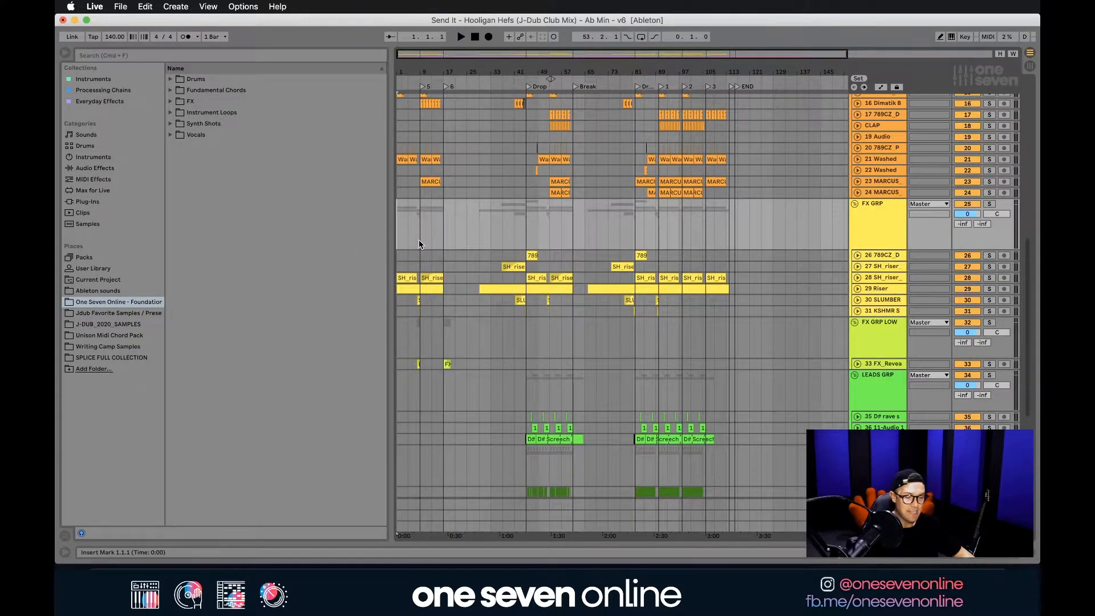
{"action": "left_click", "coordinate": [989, 204]}
{"action": "key", "text": "space"}
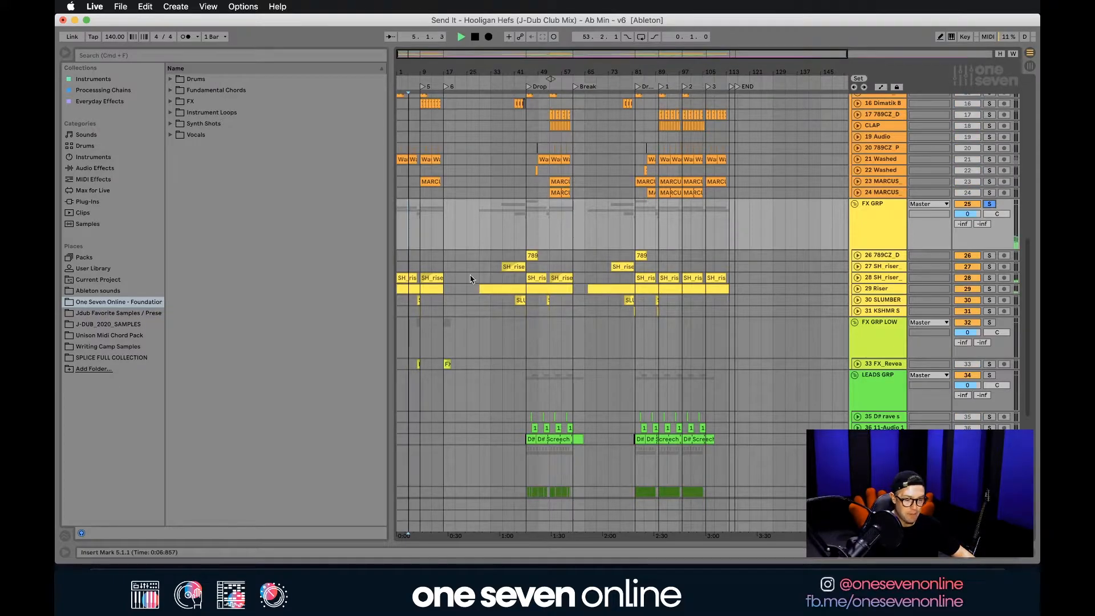
{"action": "left_click", "coordinate": [514, 242]}
{"action": "key", "text": "space"}
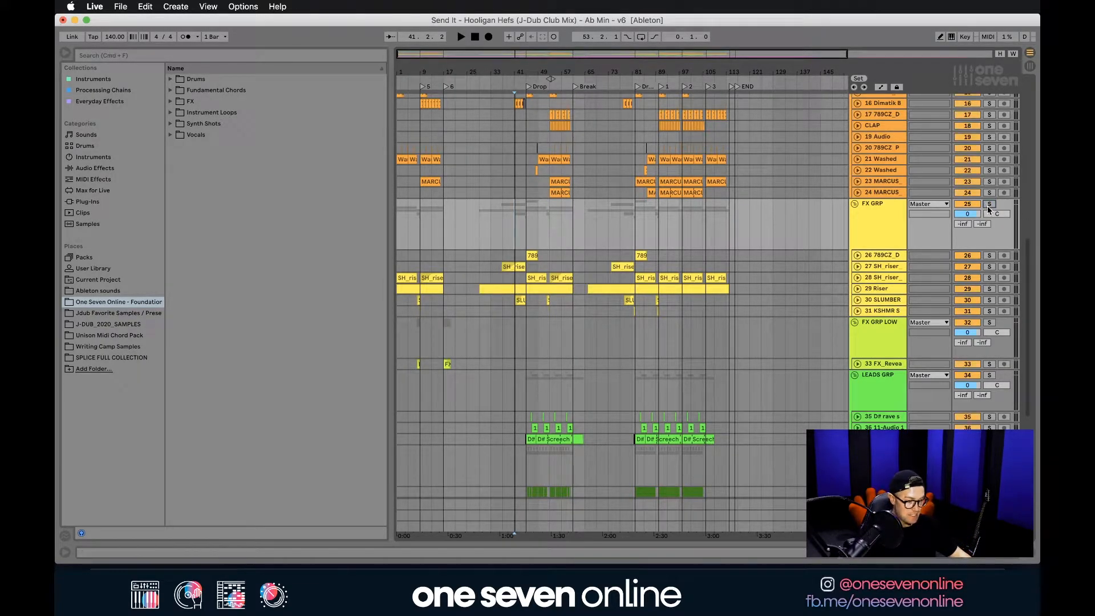
Select the soloed FX GRP from 1.1.1 to 116.1.1 and start a WAV export of the Master for that range.
{"action": "left_click", "coordinate": [398, 221]}
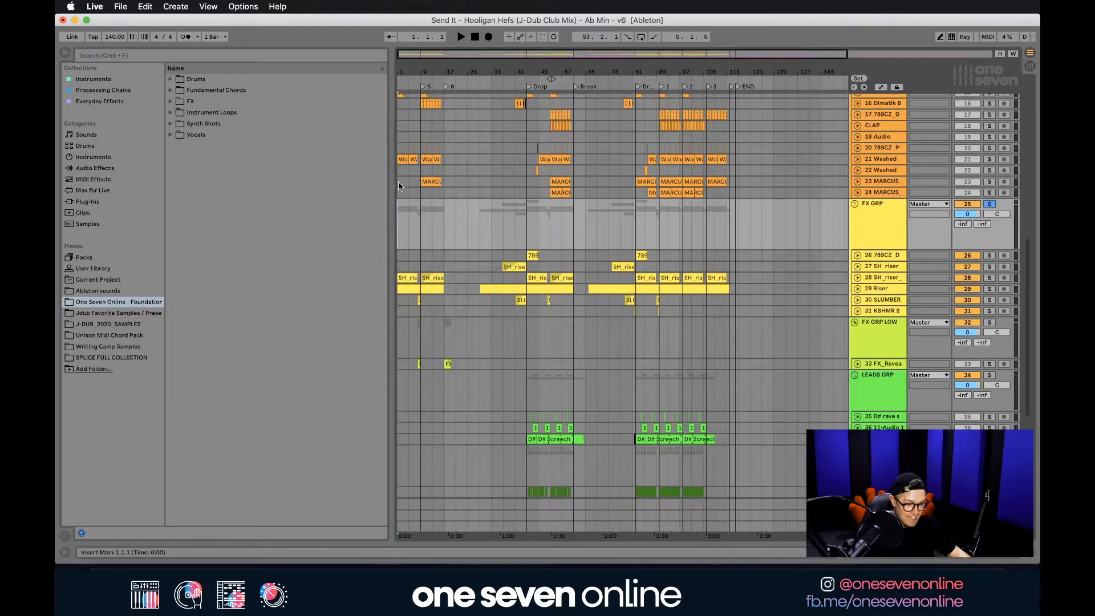
{"action": "left_click_drag", "start_coordinate": [397, 235], "coordinate": [736, 230]}
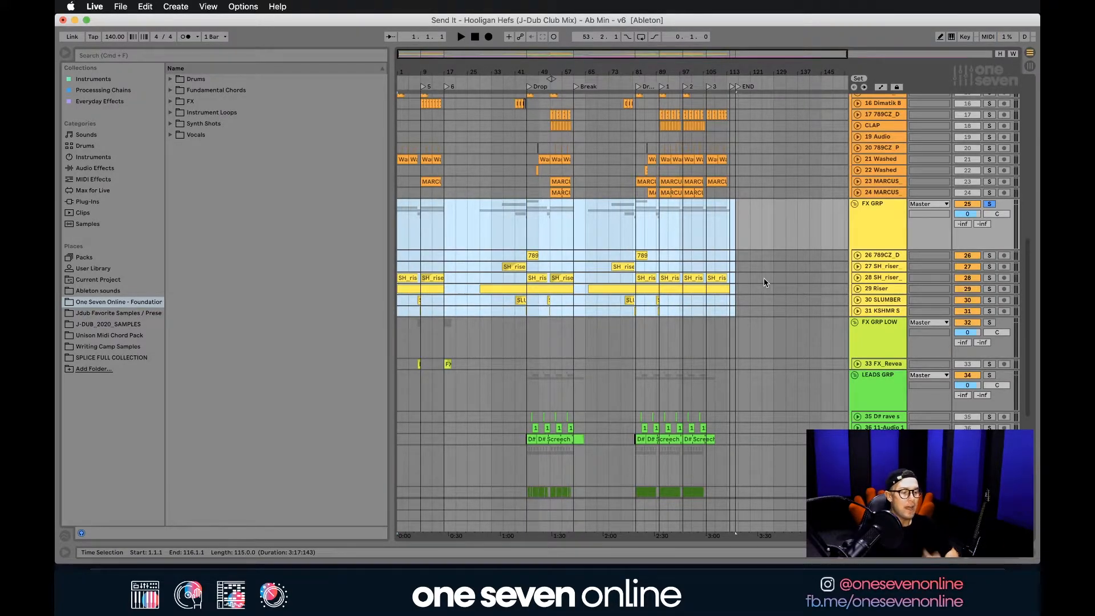
{"action": "left_click", "coordinate": [121, 7]}
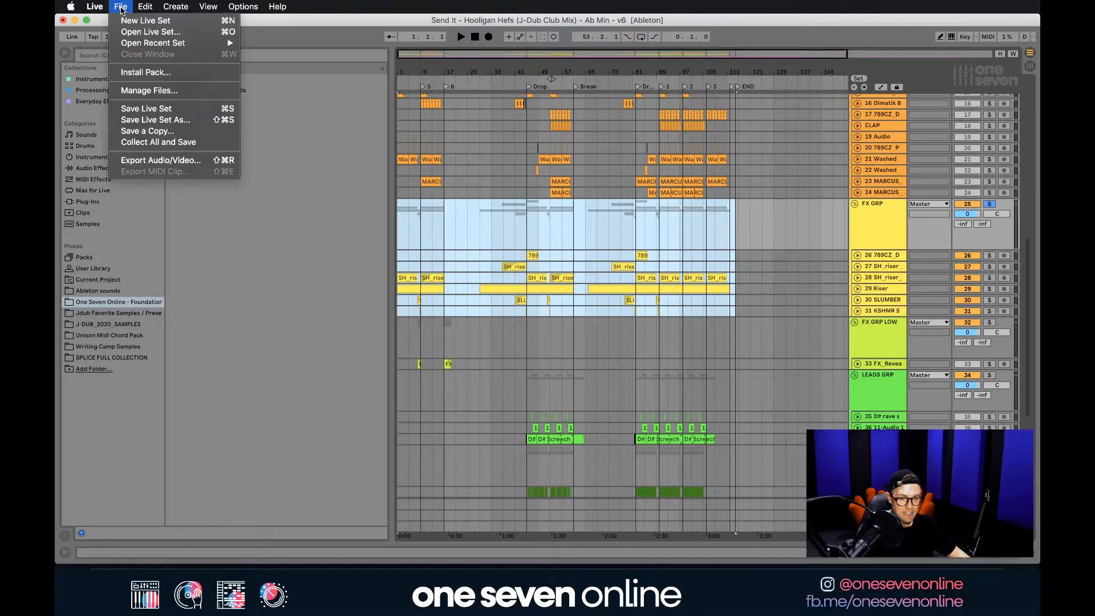
{"action": "left_click", "coordinate": [154, 162]}
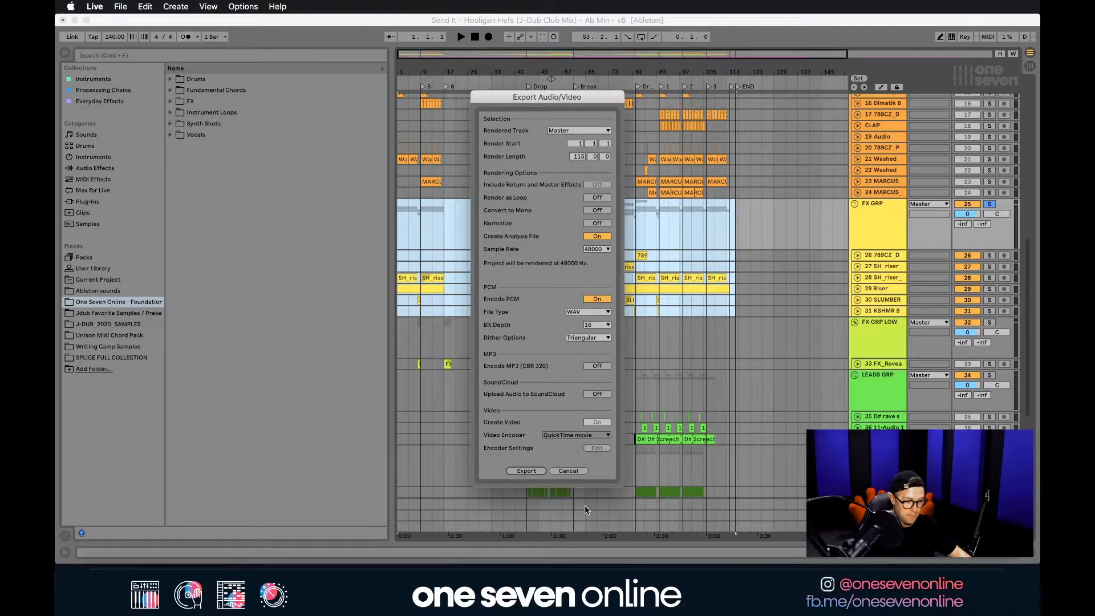
{"action": "left_click", "coordinate": [525, 471]}
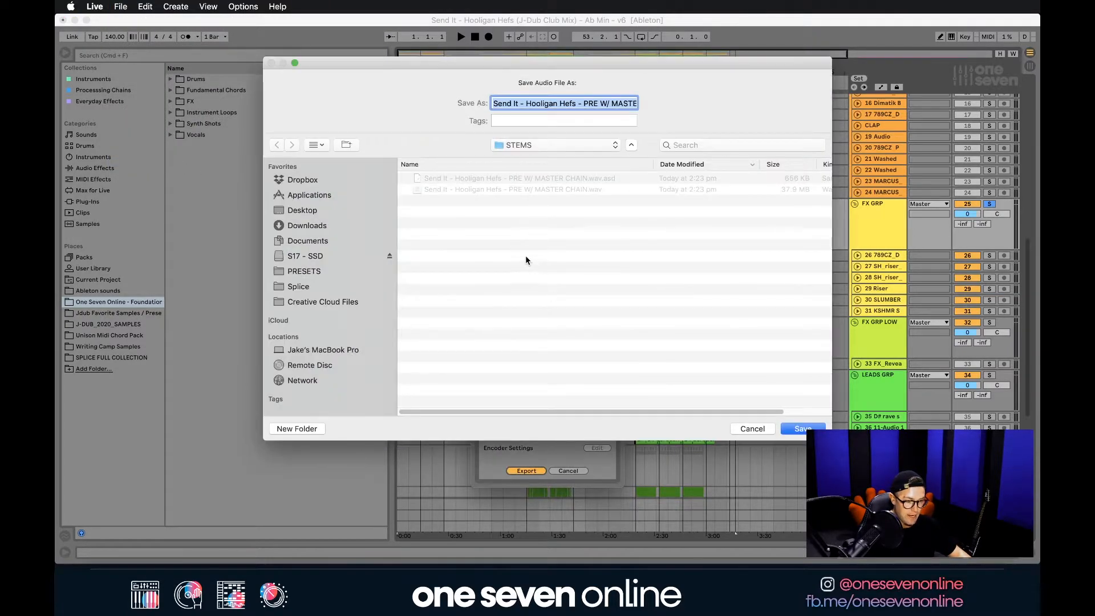
Name the exported file FX GROUP and save it in the STEMS folder.
{"action": "left_click_drag", "start_coordinate": [491, 104], "coordinate": [887, 111]}
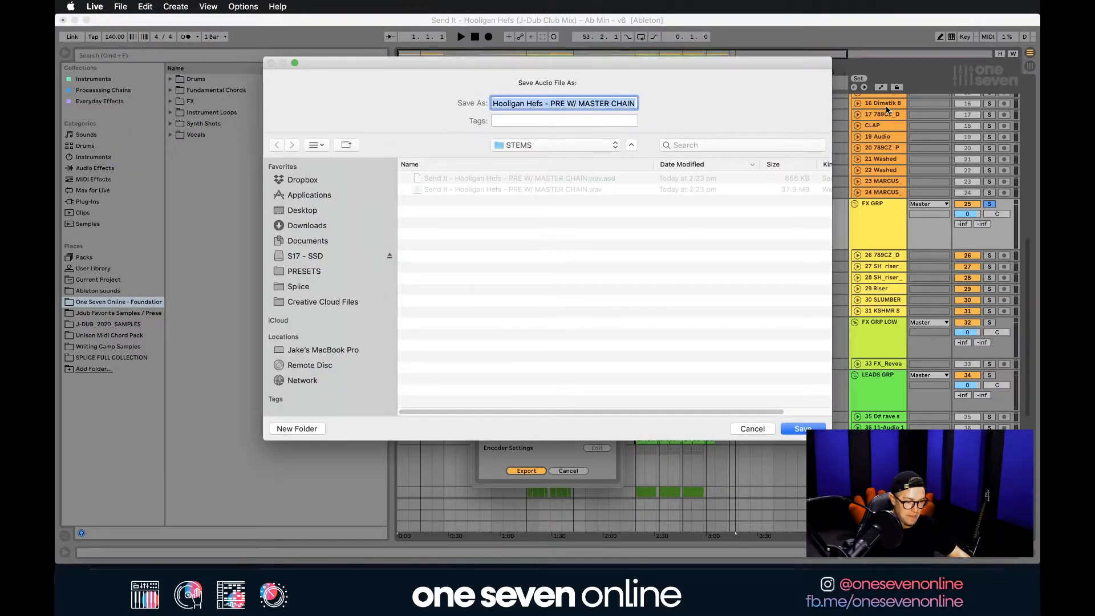
{"action": "type", "text": "FX GROUPS"}
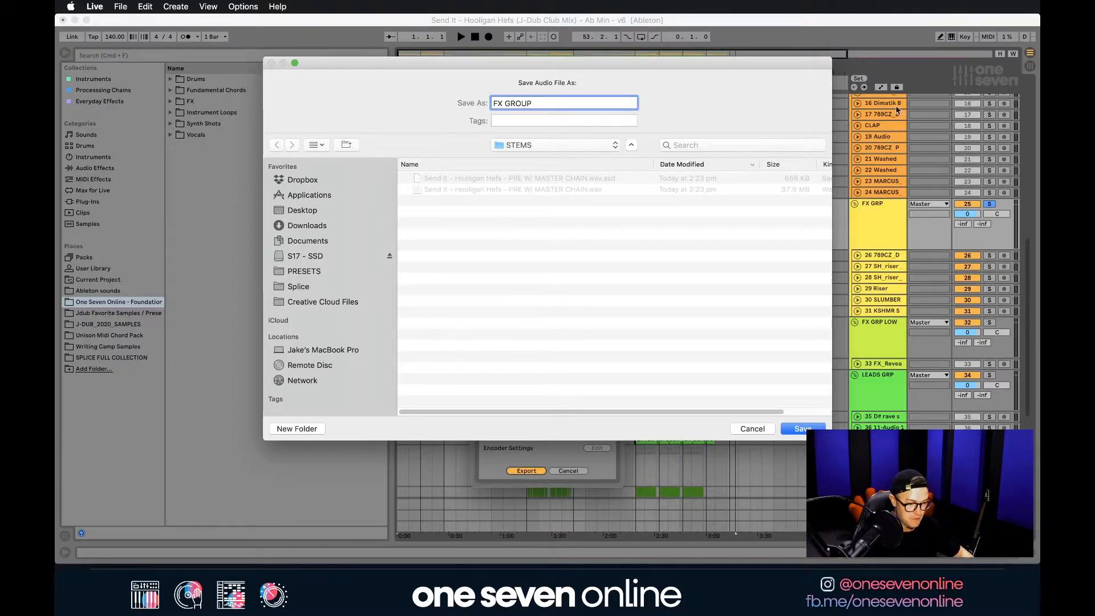
{"action": "left_click", "coordinate": [635, 293]}
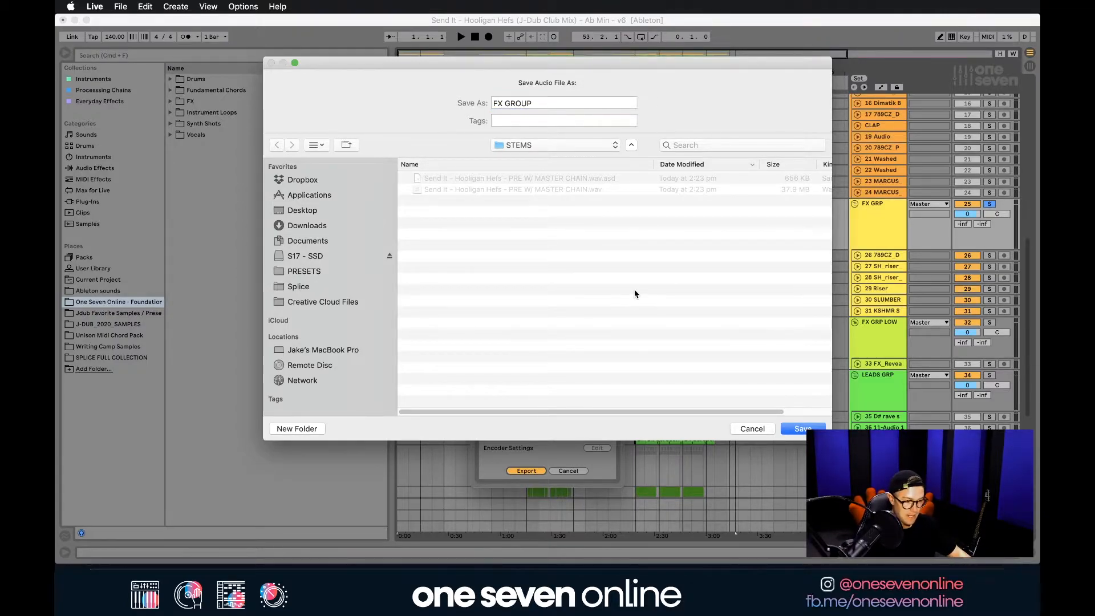
{"action": "left_click", "coordinate": [800, 430]}
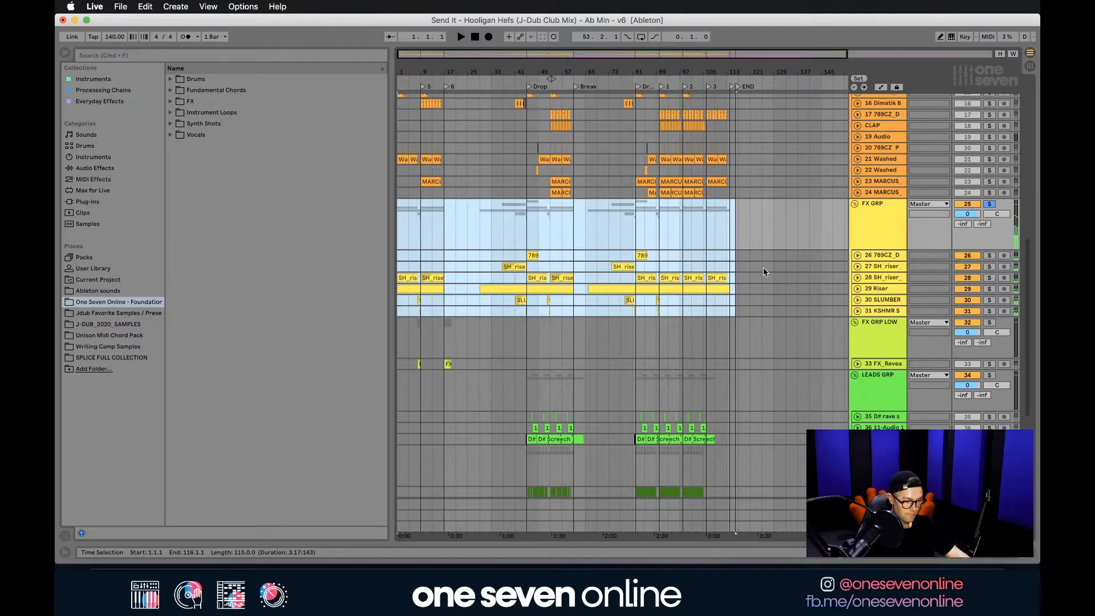
Unsolo and deactivate the FX GRP, and select the empty audio track in the STEMS group.
{"action": "scroll", "coordinate": [763, 268], "scroll_direction": "up", "scroll_amount": 10}
{"action": "scroll", "coordinate": [880, 156], "scroll_direction": "down", "scroll_amount": 10}
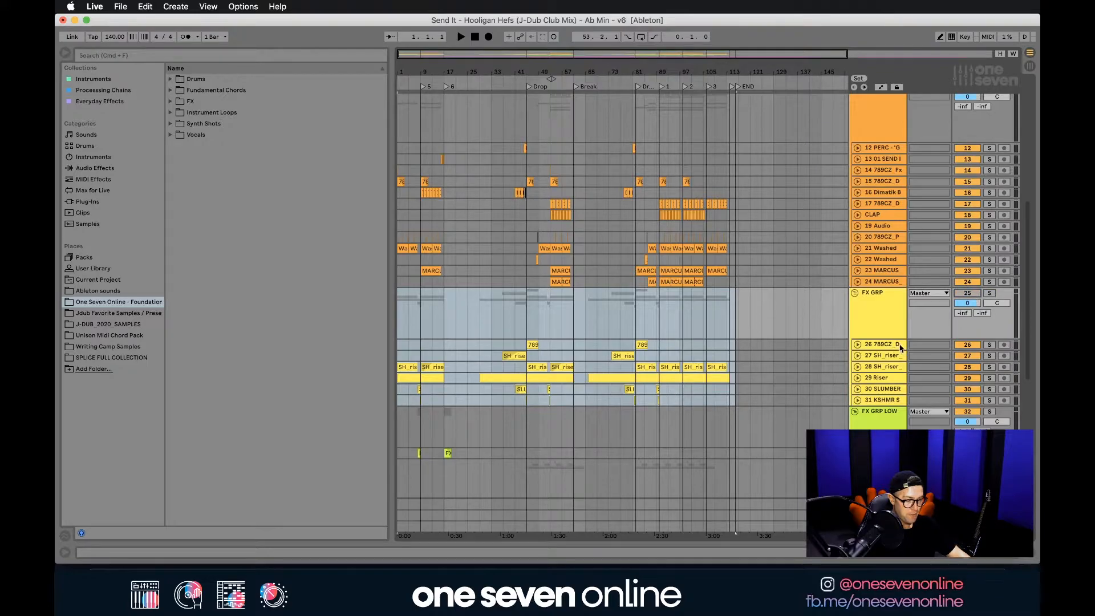
{"action": "scroll", "coordinate": [867, 313], "scroll_direction": "up", "scroll_amount": 10}
{"action": "left_click", "coordinate": [872, 193]}
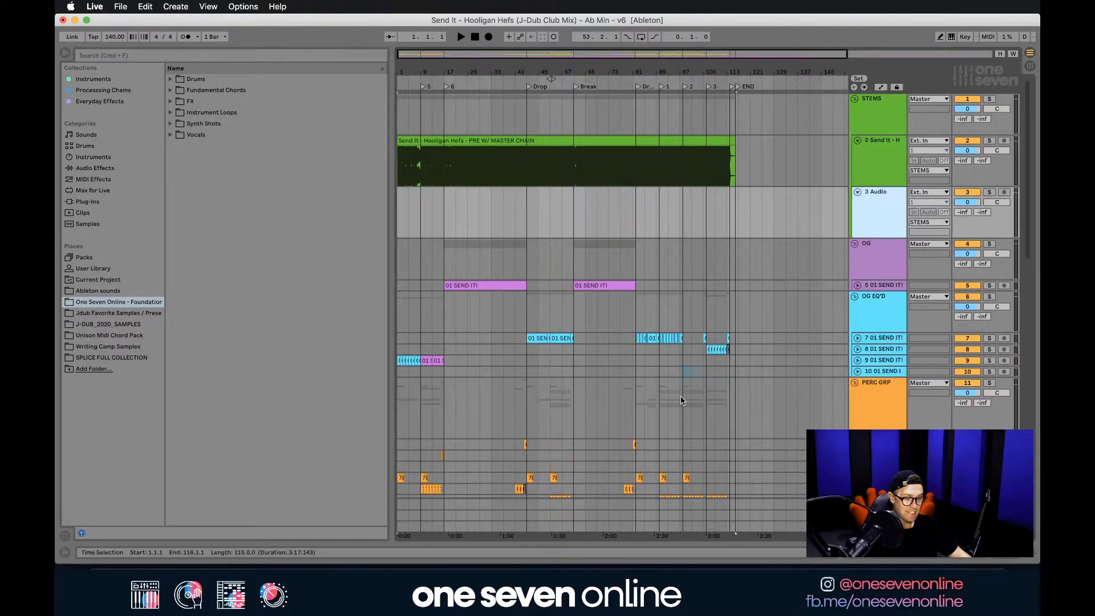
Switch to Finder and place FX GROUP.wav from the STEMS folder on the empty audio track at 1.1.1.
{"action": "left_click", "coordinate": [110, 558]}
{"action": "left_click", "coordinate": [660, 365]}
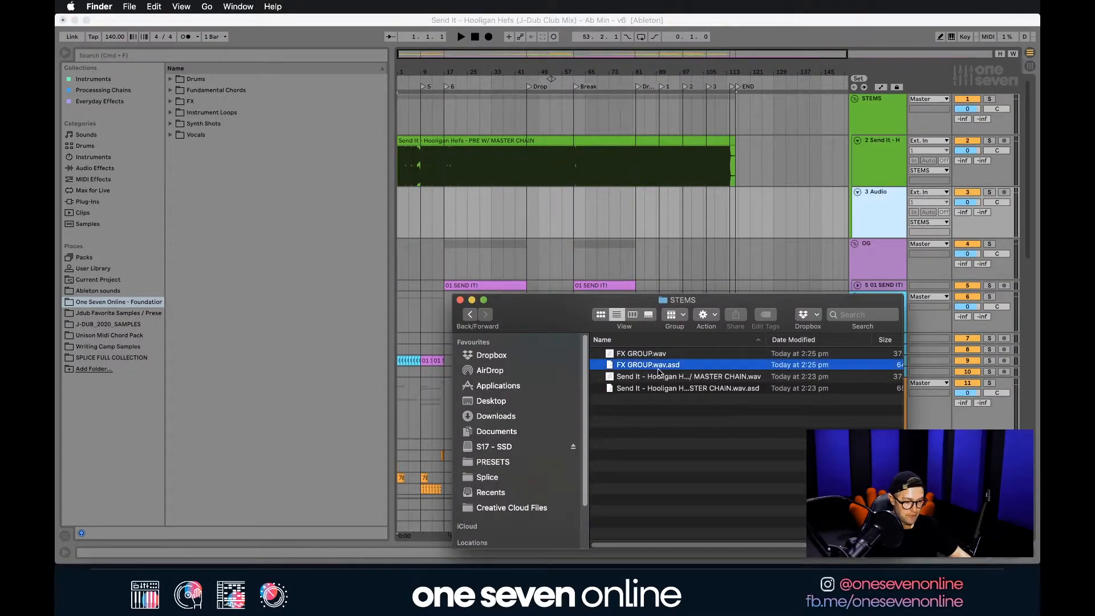
{"action": "left_click", "coordinate": [656, 354], "text": "shift"}
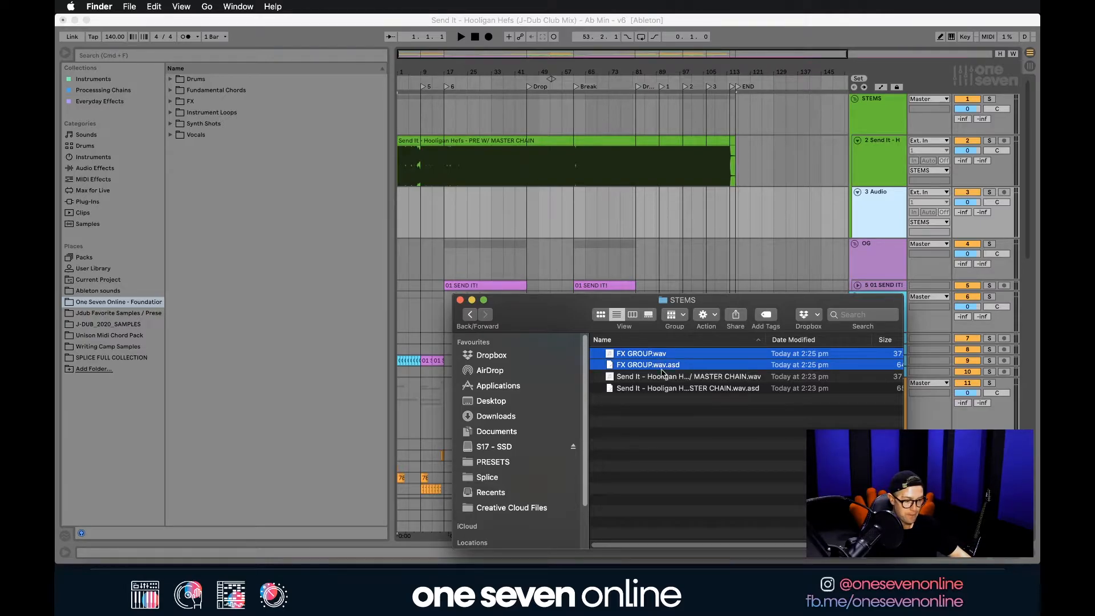
{"action": "left_click", "coordinate": [654, 355]}
{"action": "left_click_drag", "start_coordinate": [655, 358], "coordinate": [433, 219]}
{"action": "left_click", "coordinate": [426, 219]}
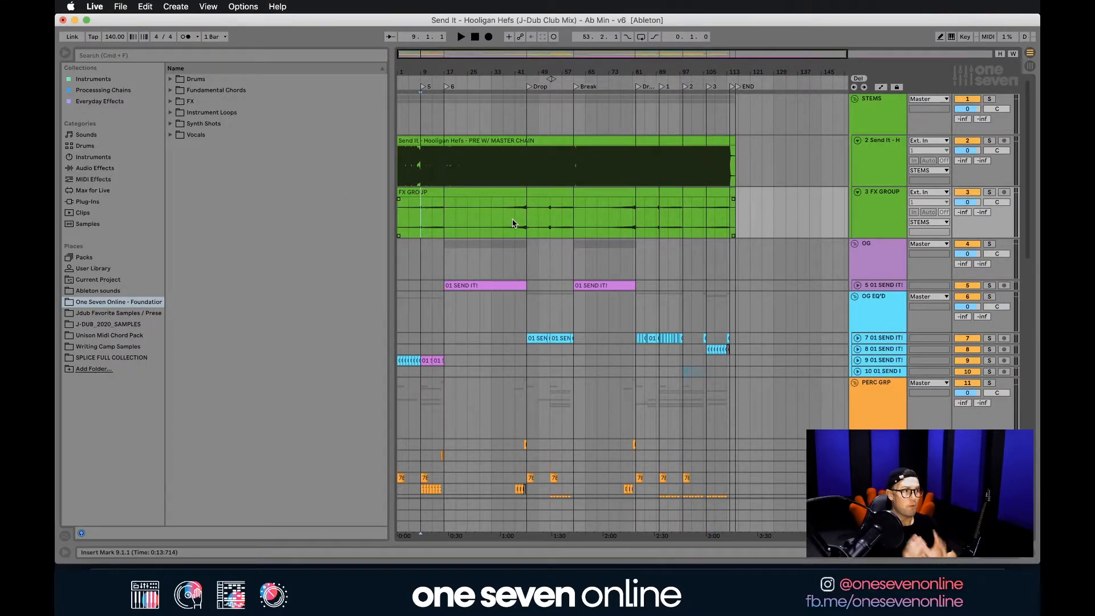
Try the FX GROUP clip's gain at 24 dB, undo the change and close the clip view.
{"action": "key", "text": "super+a"}
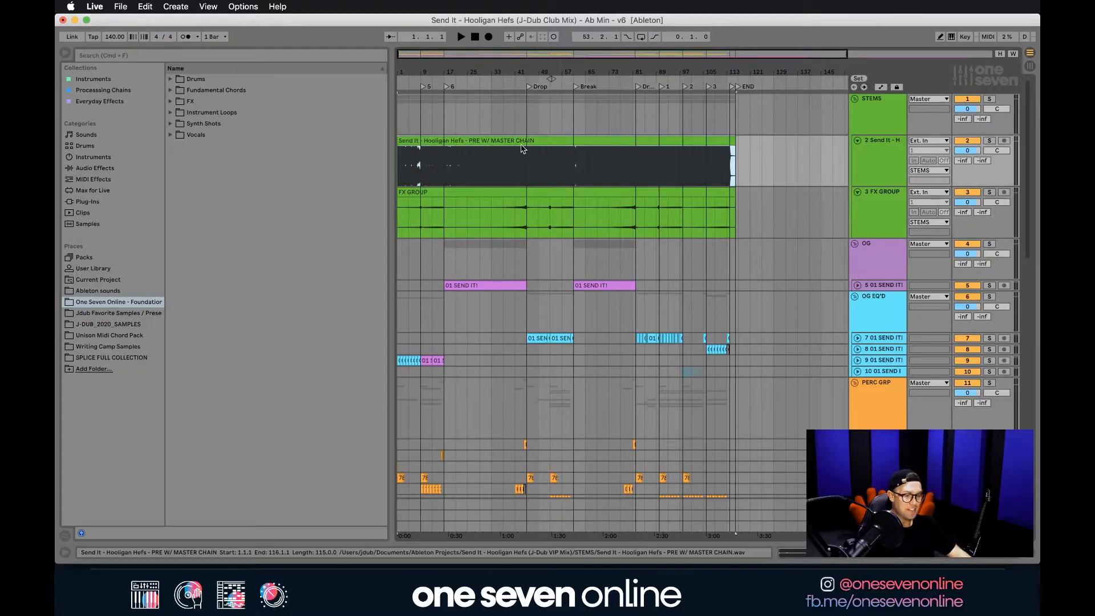
{"action": "left_click", "coordinate": [499, 194]}
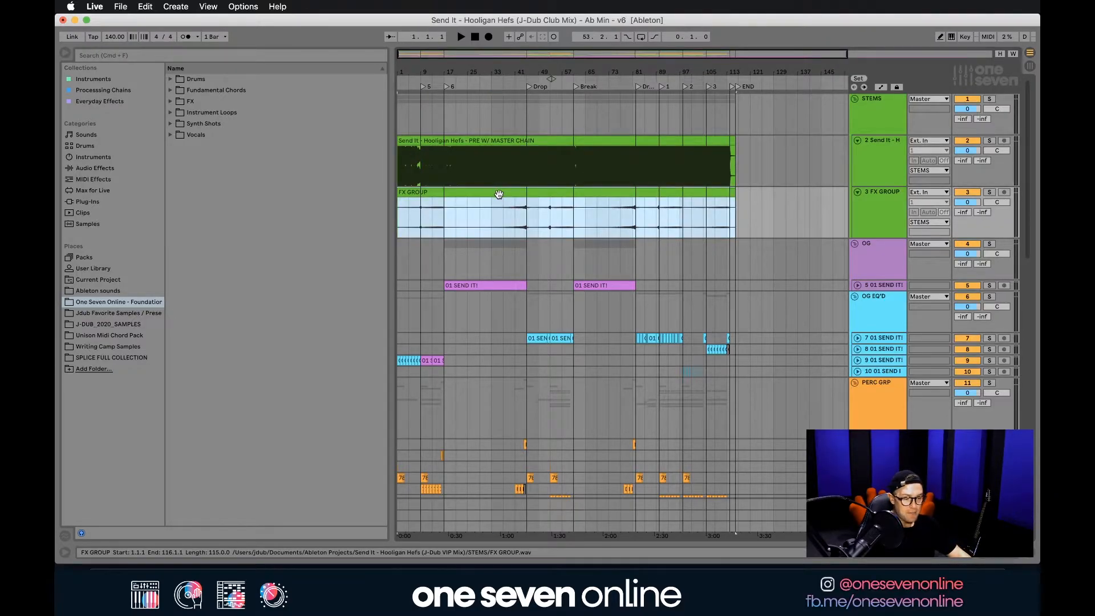
{"action": "double_click", "coordinate": [498, 194]}
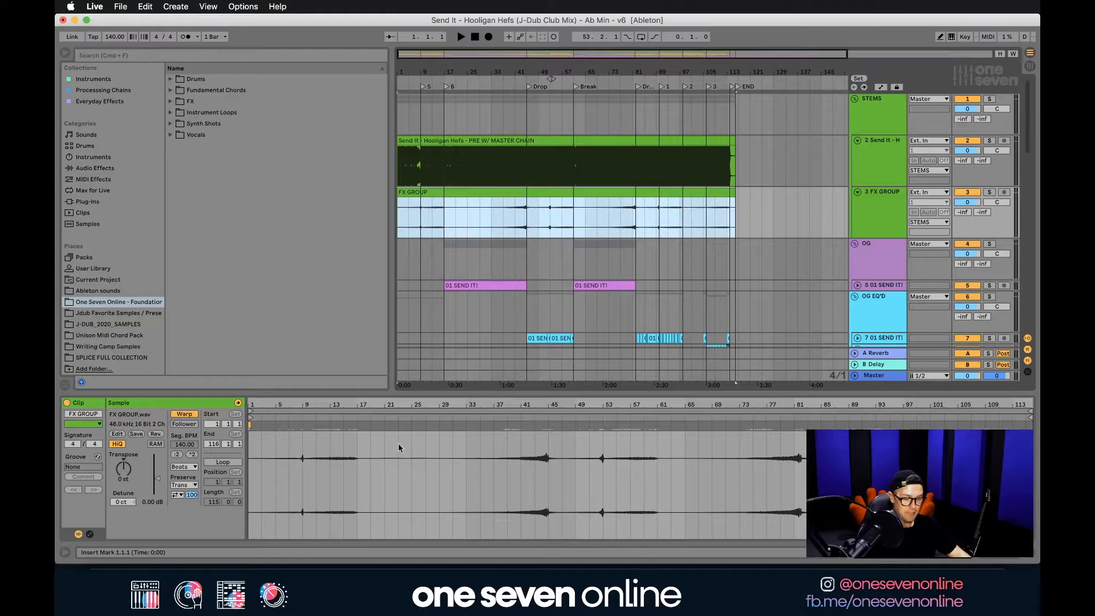
{"action": "left_click_drag", "start_coordinate": [156, 484], "coordinate": [157, 455]}
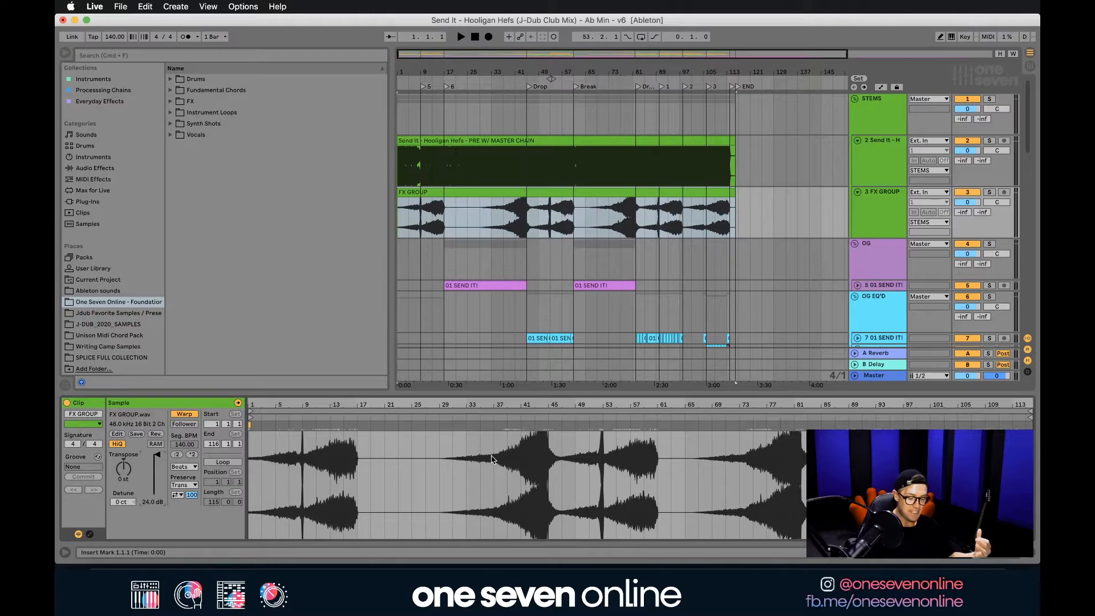
{"action": "key", "text": "super+z"}
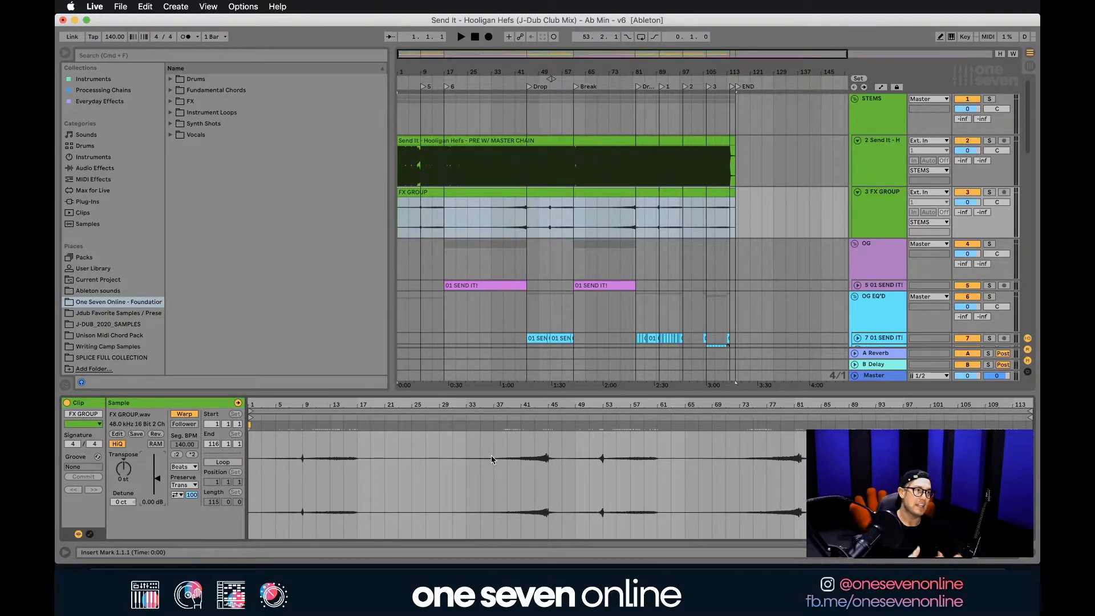
{"action": "left_click", "coordinate": [1031, 553]}
Select the BASS GRP with its tracks from 1.1.1 to 116.1.1.
{"action": "scroll", "coordinate": [505, 226], "scroll_direction": "down", "scroll_amount": 5}
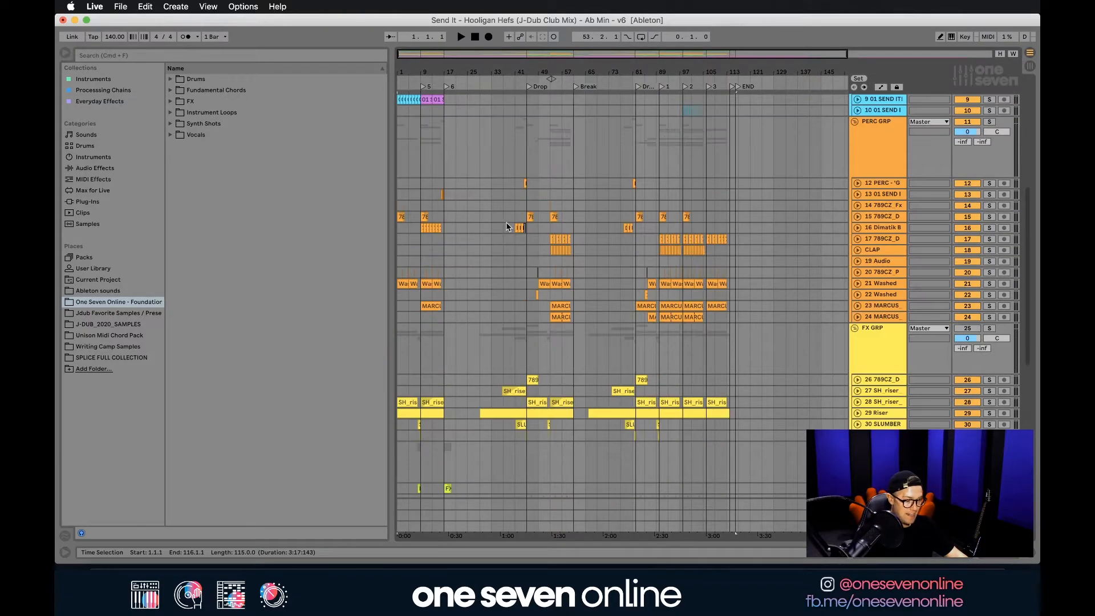
{"action": "left_click", "coordinate": [477, 284]}
{"action": "scroll", "coordinate": [502, 199], "scroll_direction": "down", "scroll_amount": 2}
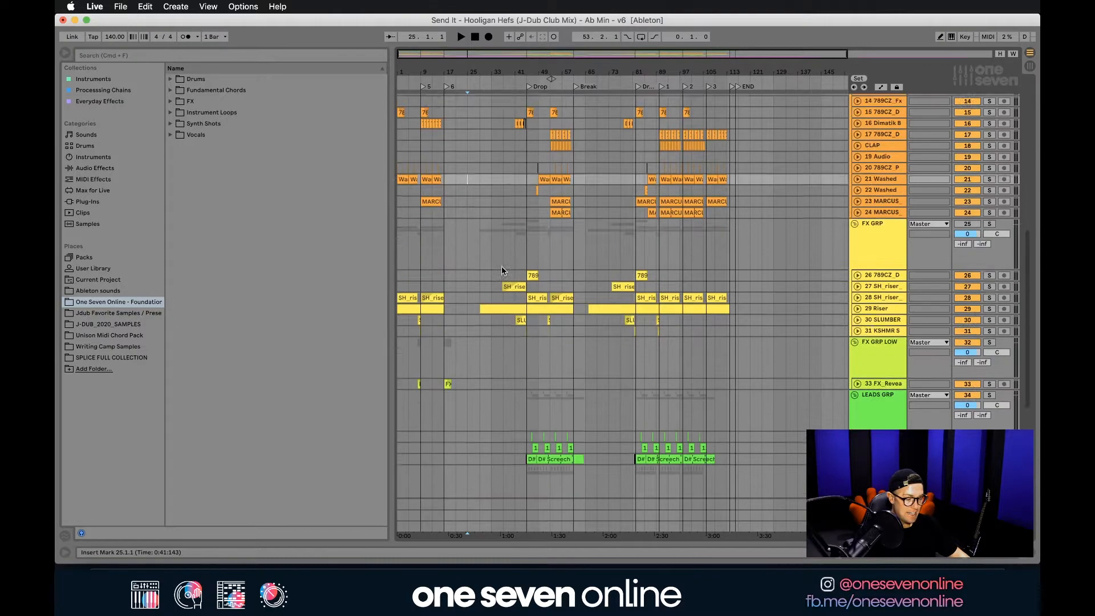
{"action": "scroll", "coordinate": [508, 275], "scroll_direction": "down", "scroll_amount": 3}
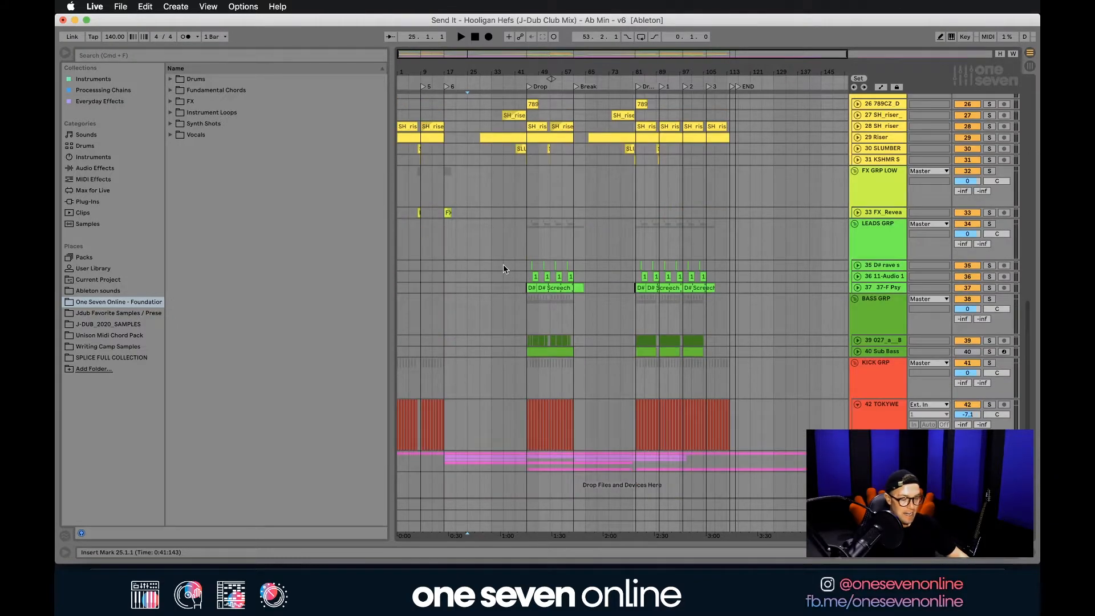
{"action": "left_click", "coordinate": [401, 306]}
{"action": "left_click_drag", "start_coordinate": [400, 307], "coordinate": [735, 352]}
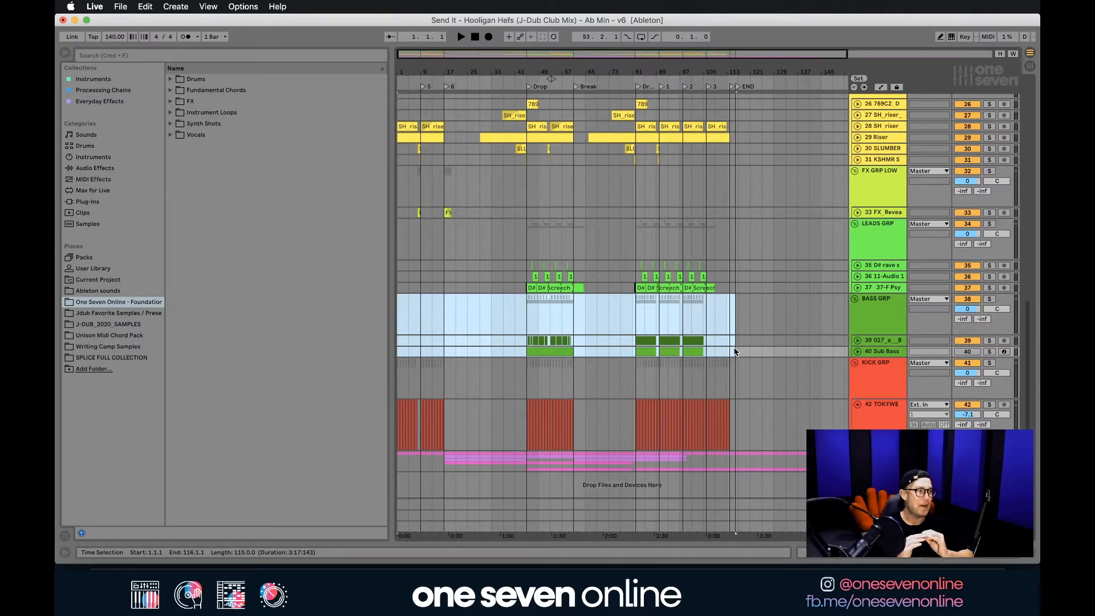
Select the KICK GRP with its track from 1.1.1 to 116.1.1.
{"action": "left_click", "coordinate": [409, 371]}
{"action": "left_click", "coordinate": [398, 374]}
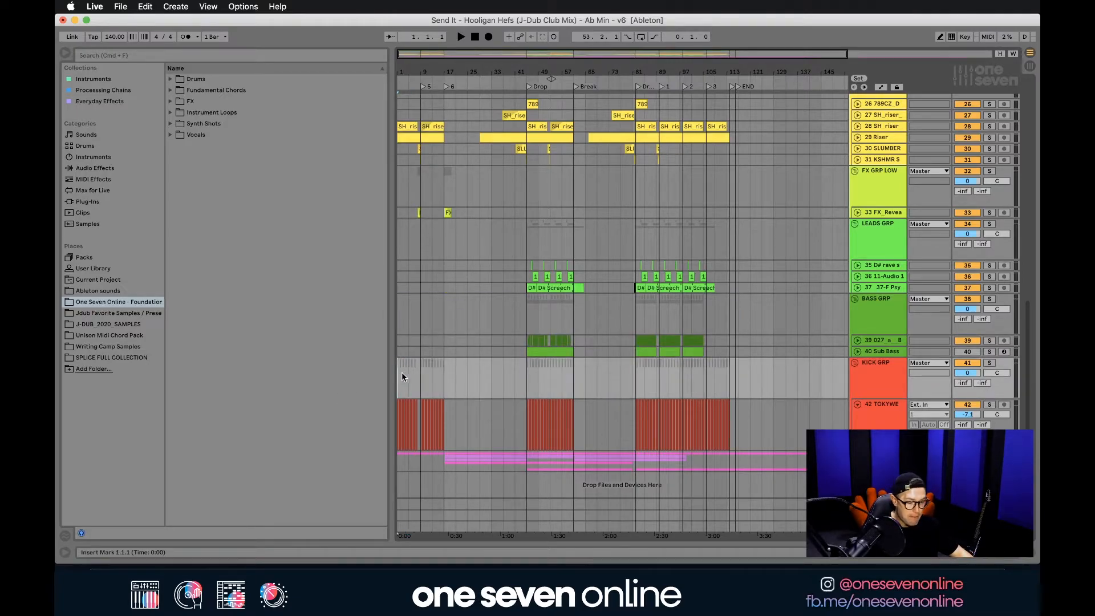
{"action": "left_click_drag", "start_coordinate": [398, 370], "coordinate": [732, 378]}
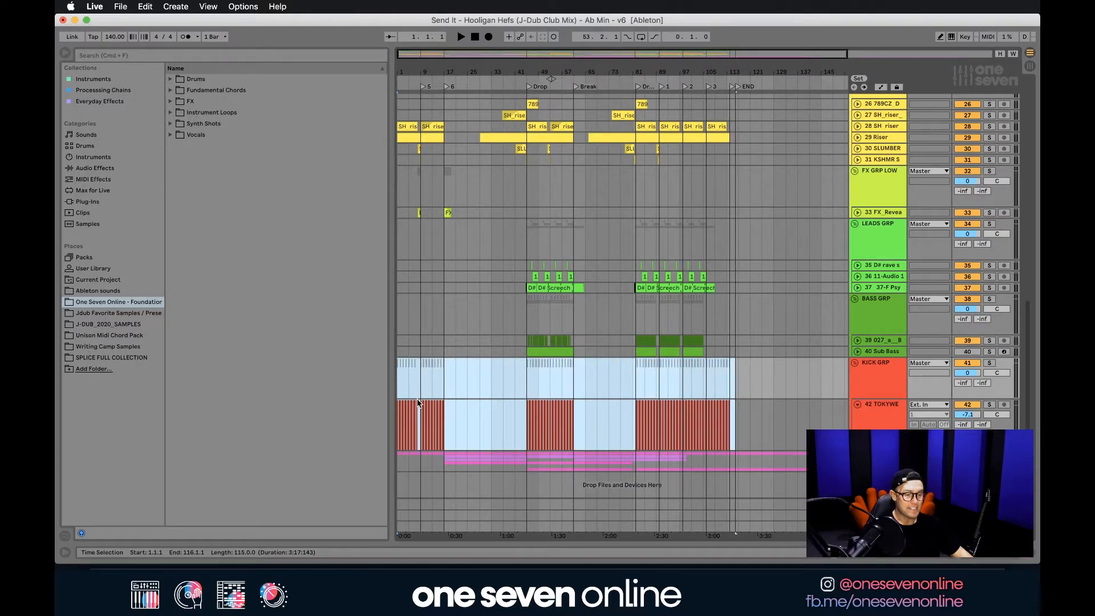
Deactivate the CLAP track inside the PERC GRP.
{"action": "scroll", "coordinate": [418, 403], "scroll_direction": "up", "scroll_amount": 12}
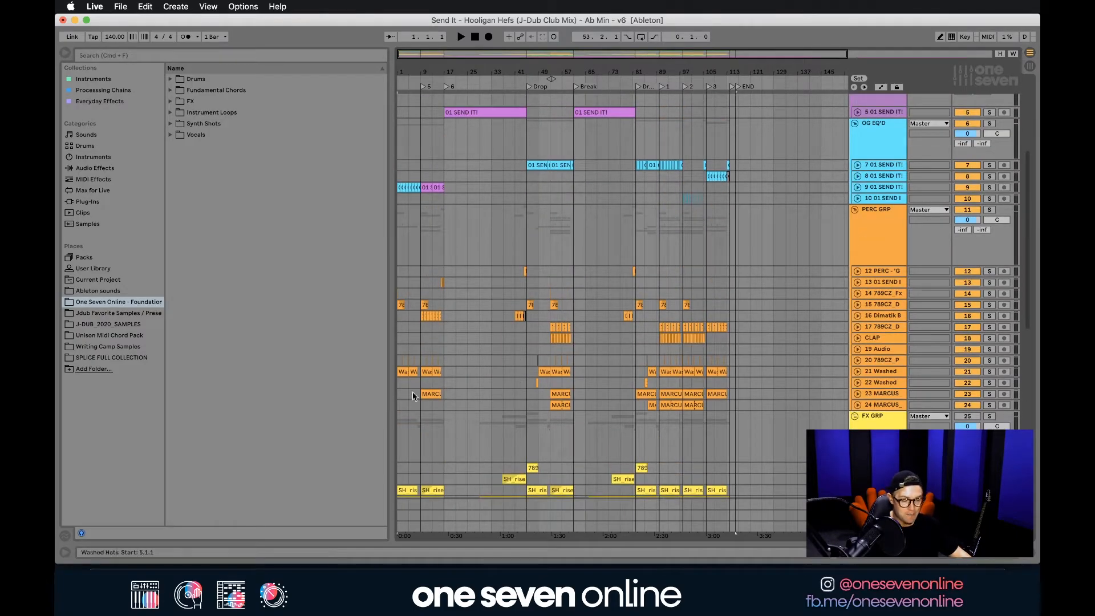
{"action": "left_click", "coordinate": [400, 271]}
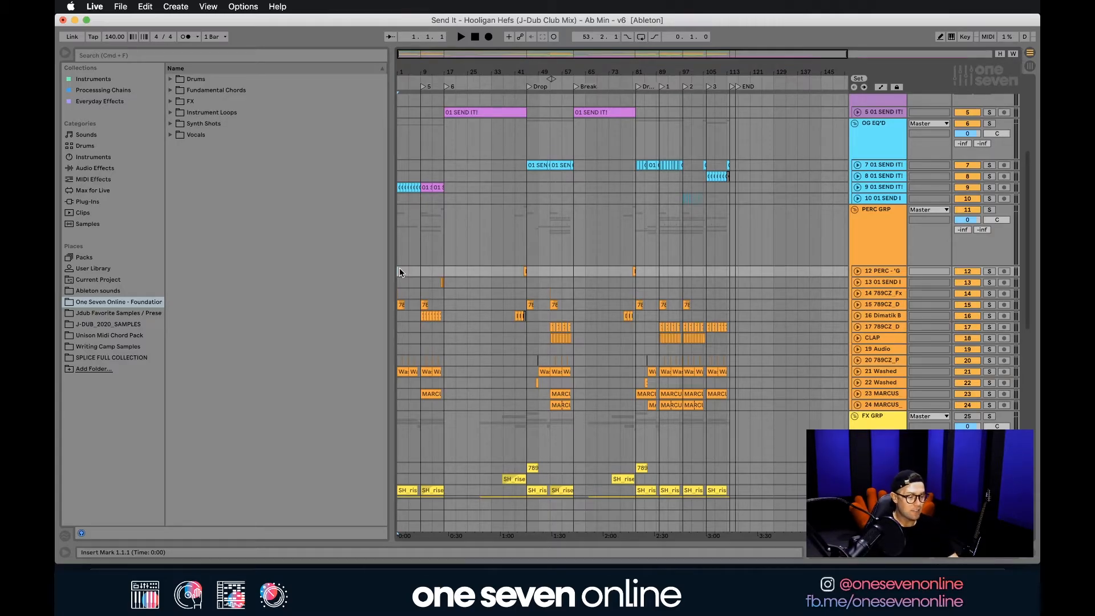
{"action": "left_click", "coordinate": [897, 336]}
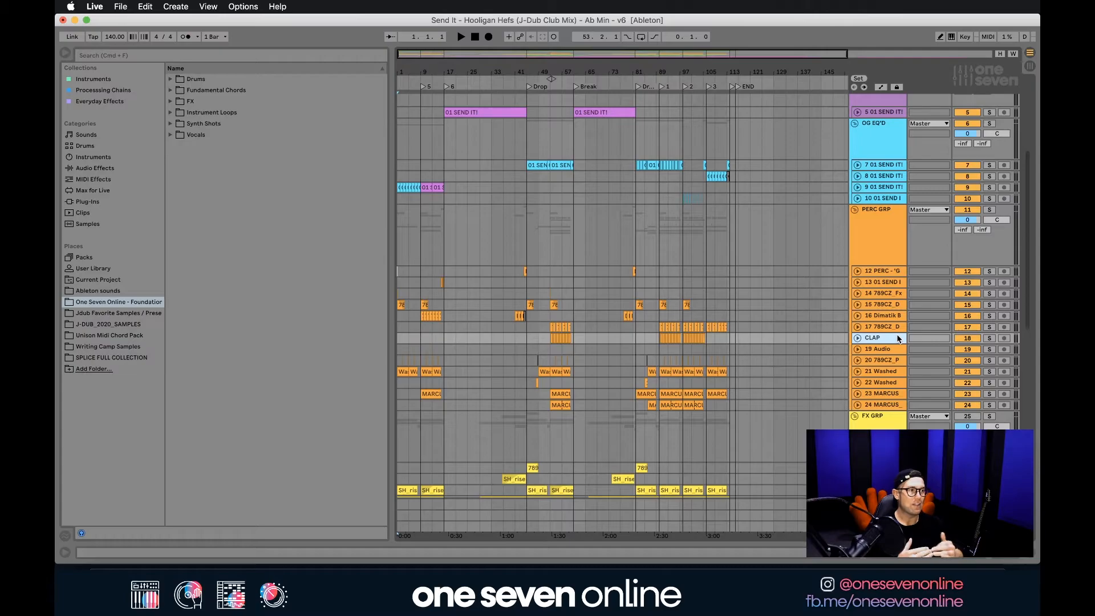
{"action": "left_click", "coordinate": [964, 340]}
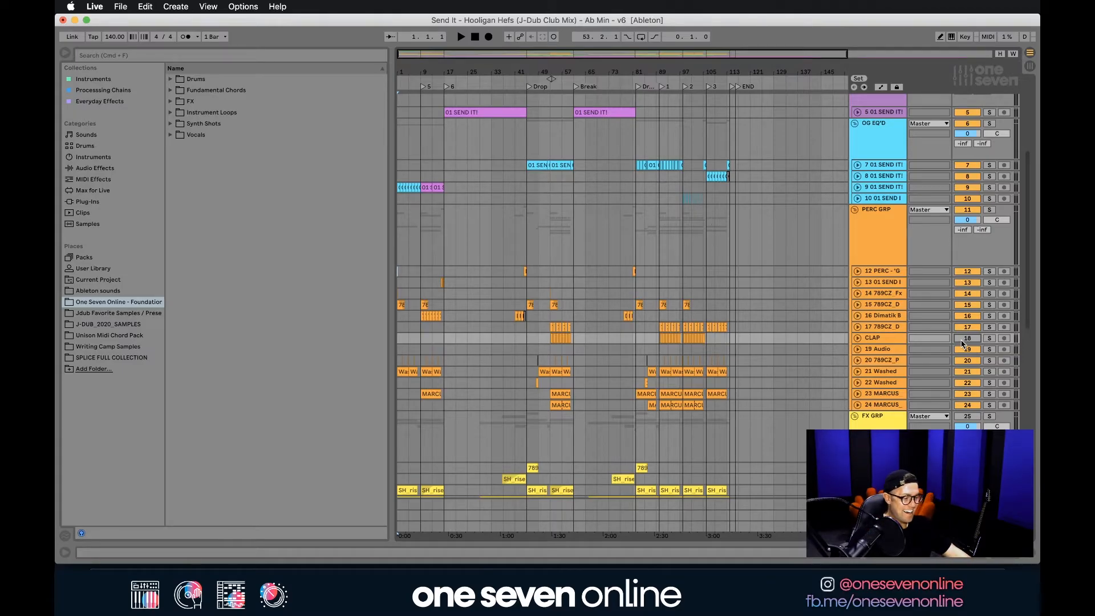
{"action": "scroll", "coordinate": [592, 312], "scroll_direction": "up", "scroll_amount": 5}
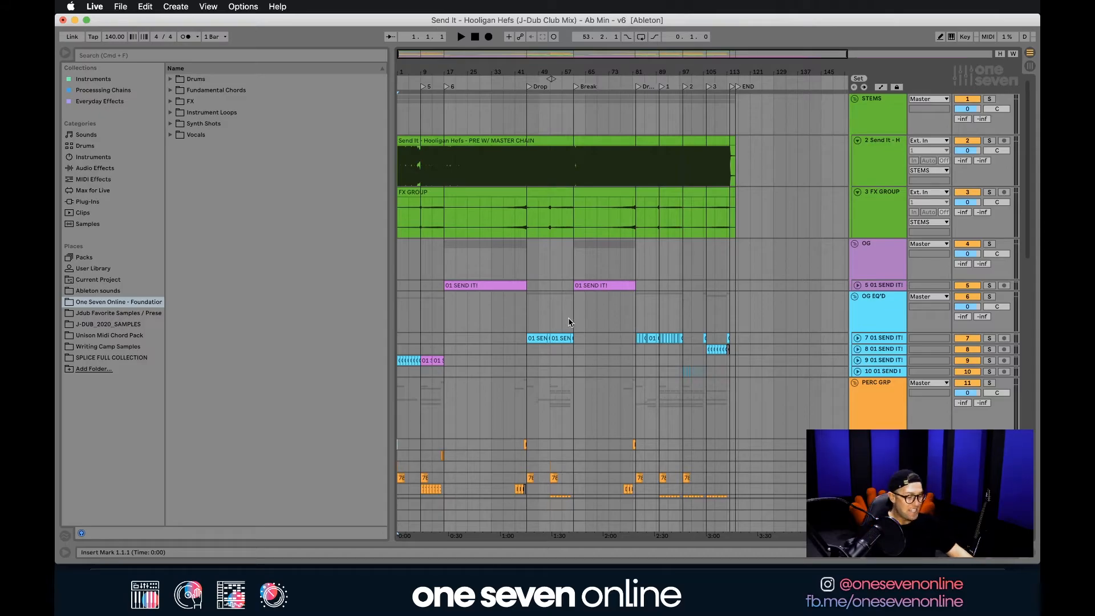
{"action": "left_click", "coordinate": [877, 305]}
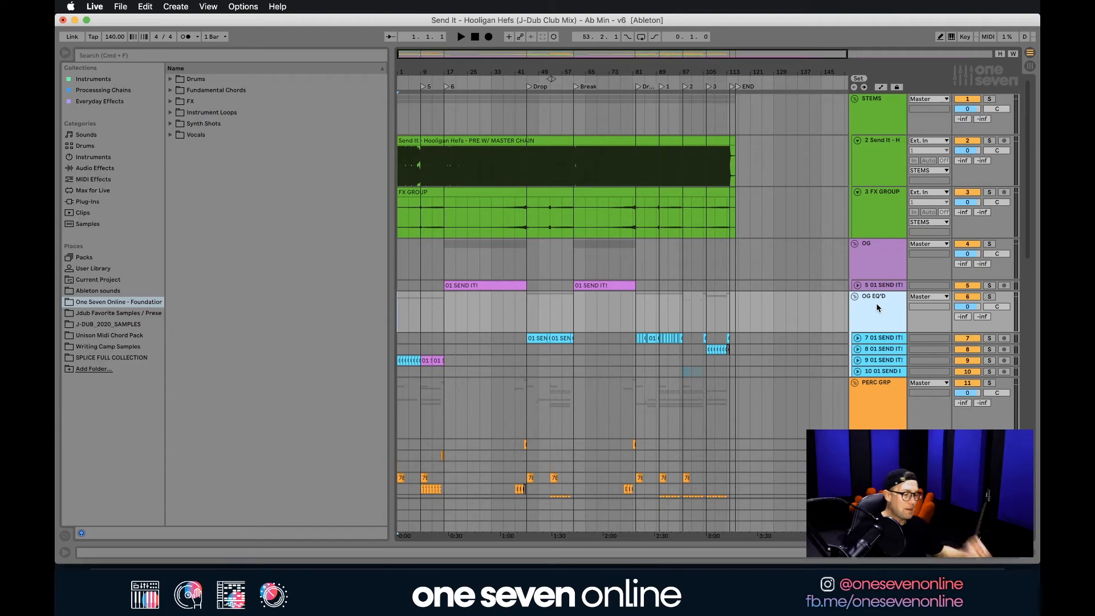
{"action": "left_click", "coordinate": [889, 234]}
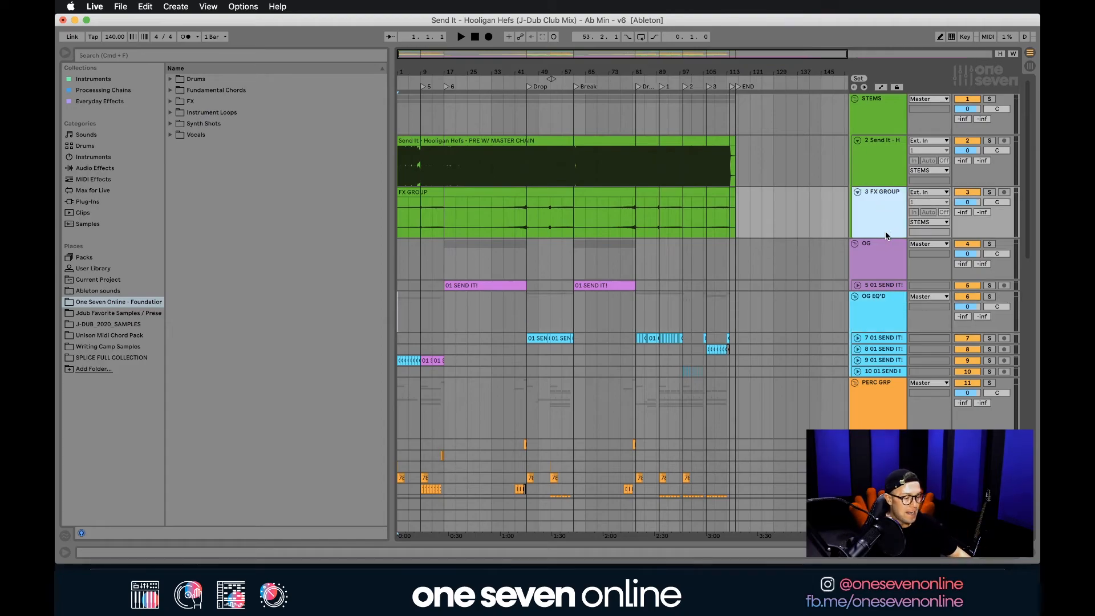
{"action": "left_click", "coordinate": [884, 161]}
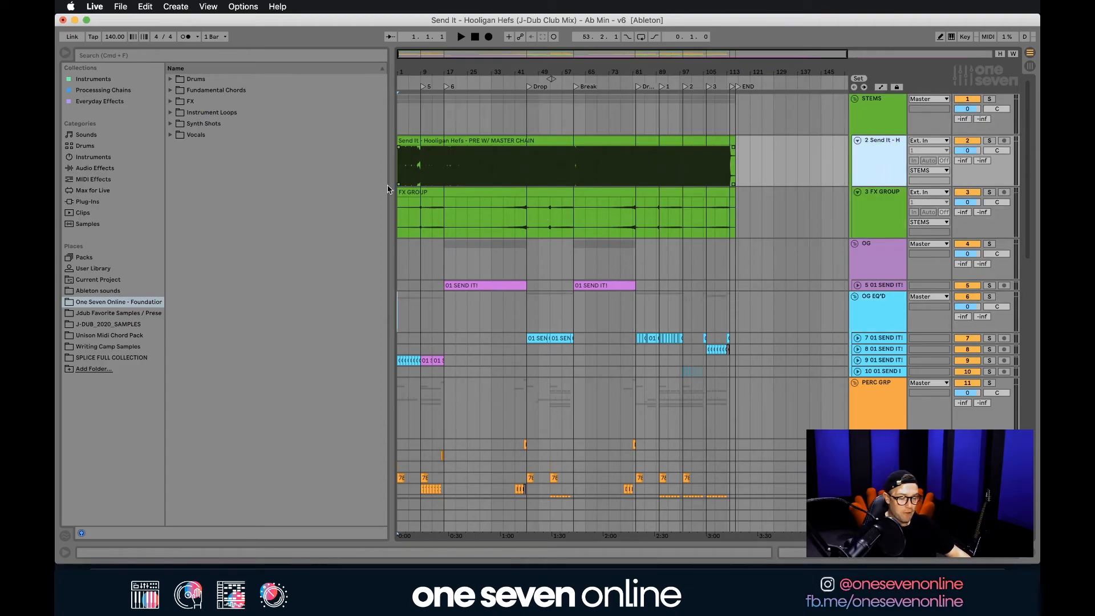
{"action": "left_click", "coordinate": [874, 373]}
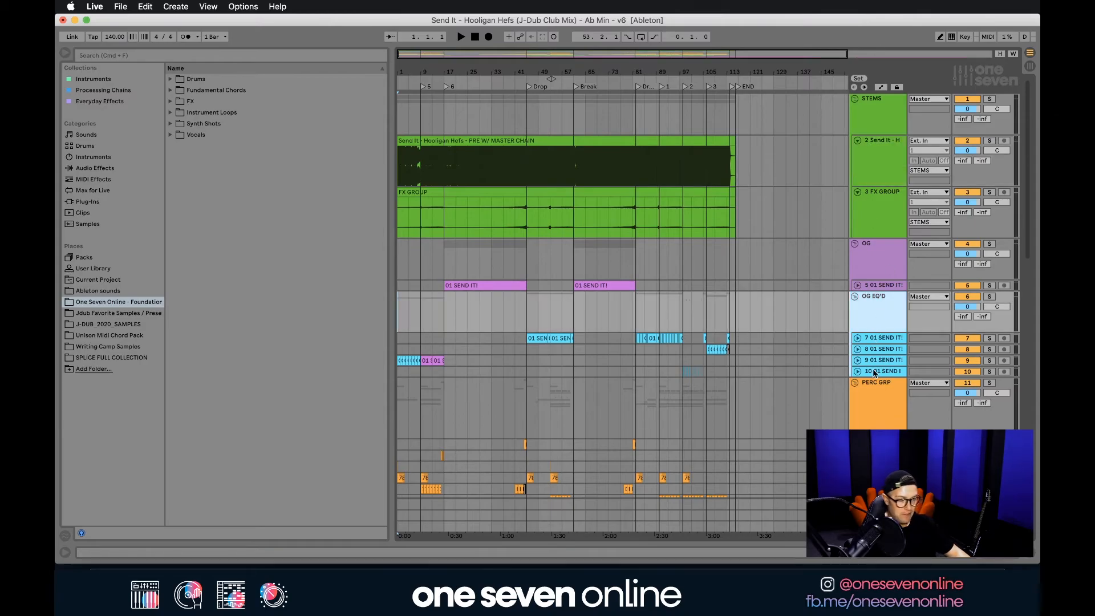
{"action": "left_click", "coordinate": [879, 393]}
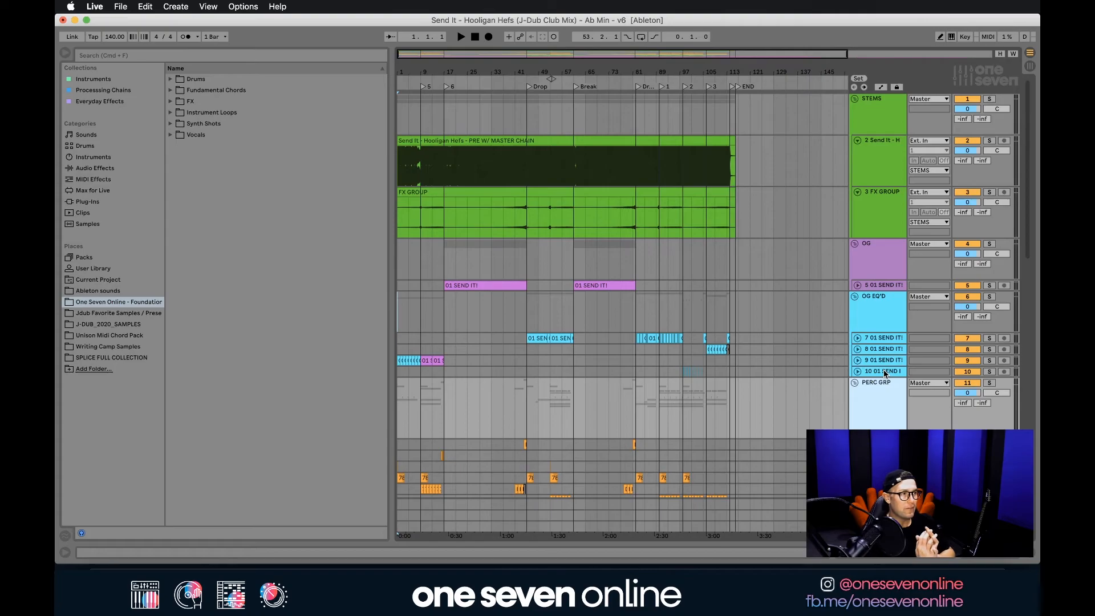
Deactivate the Send It full-mix track in the STEMS group and select the FX GROUP track.
{"action": "left_click", "coordinate": [868, 149]}
{"action": "left_click", "coordinate": [970, 141]}
{"action": "left_click", "coordinate": [889, 212]}
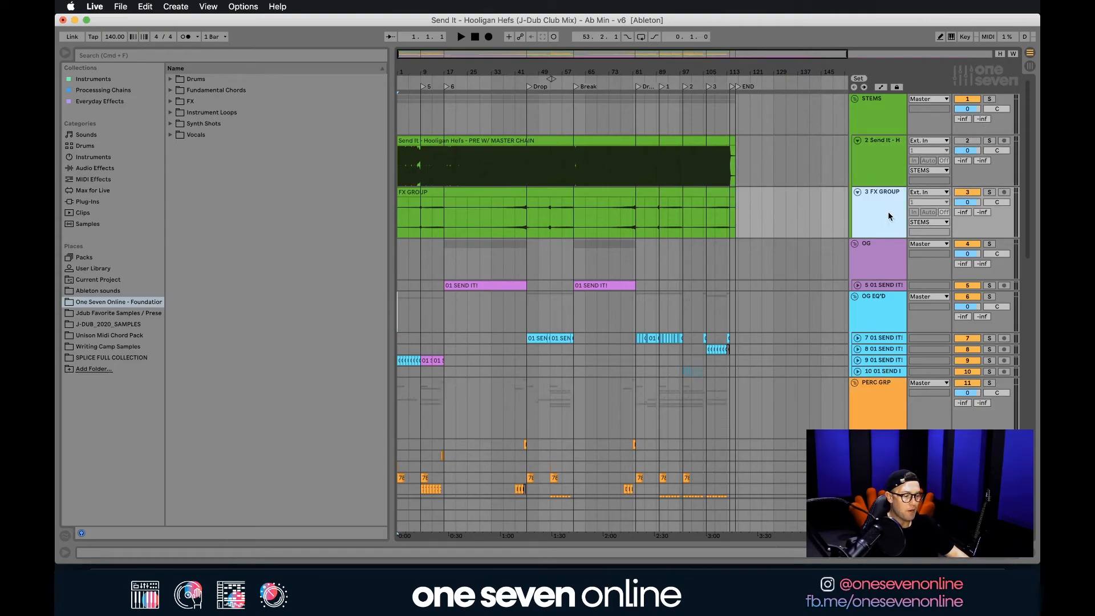